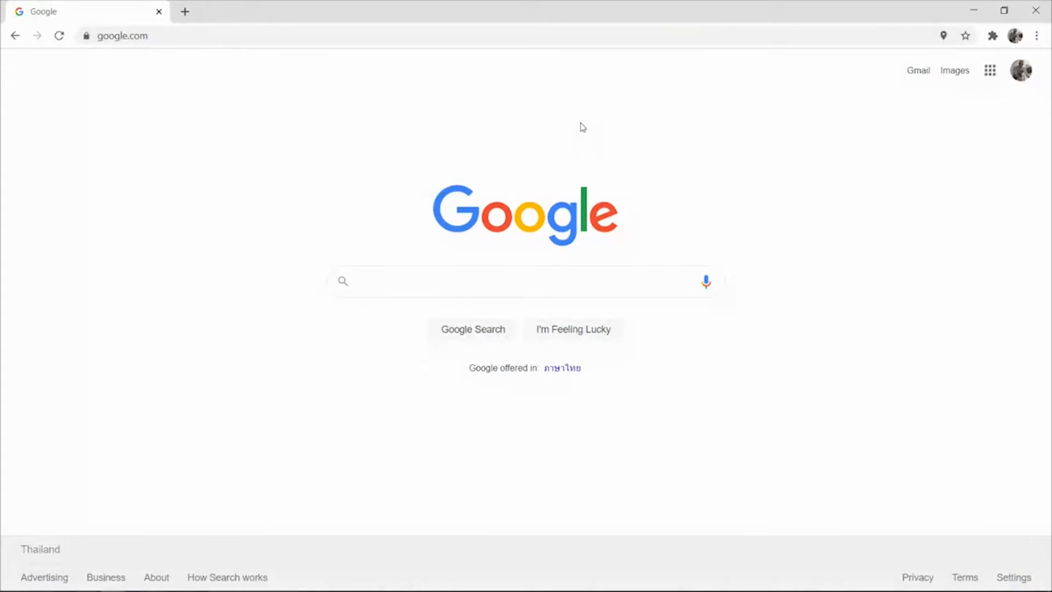
Go to the OBS Studio website at obsproject.com.
{"action": "left_click", "coordinate": [405, 34]}
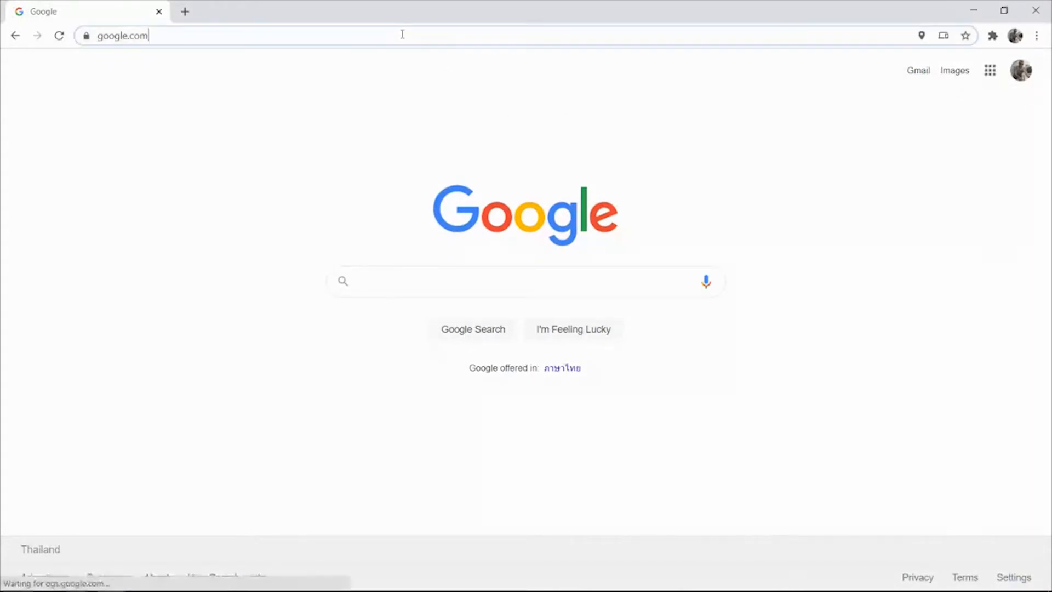
{"action": "type", "text": "obs"}
{"action": "key", "text": "Return"}
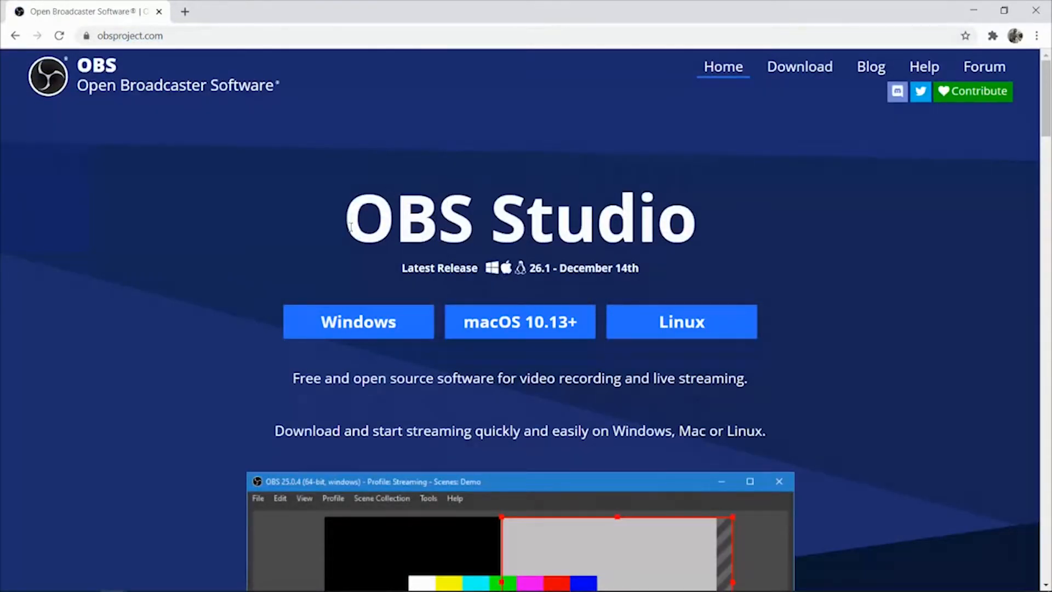
Look over the OBS Studio home page and download the Windows version of the installer.
{"action": "left_click_drag", "start_coordinate": [352, 221], "coordinate": [695, 228]}
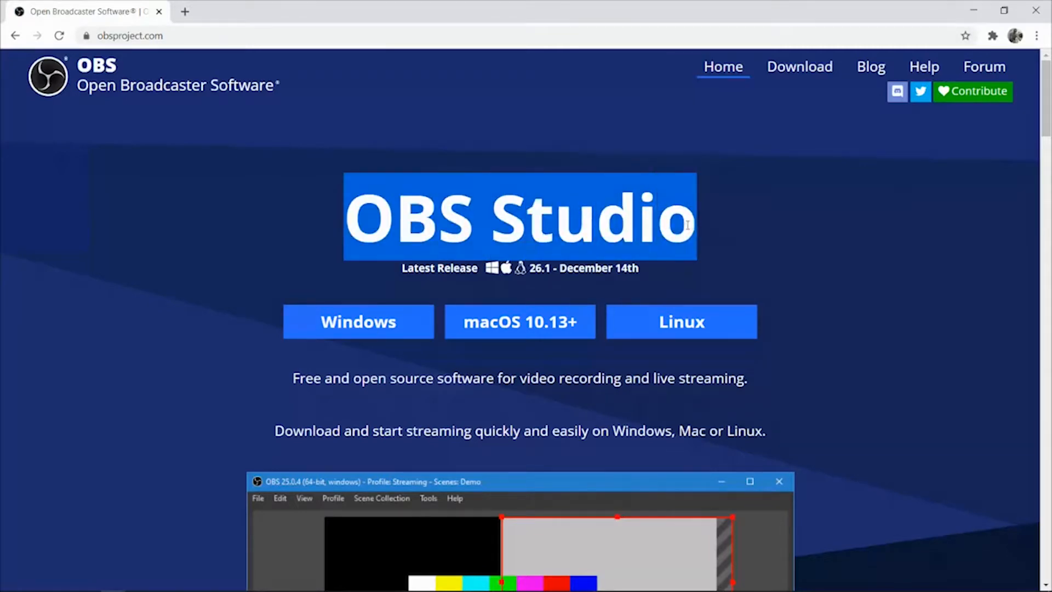
{"action": "left_click", "coordinate": [687, 225]}
{"action": "scroll", "coordinate": [1050, 112], "scroll_direction": "down", "scroll_amount": 5}
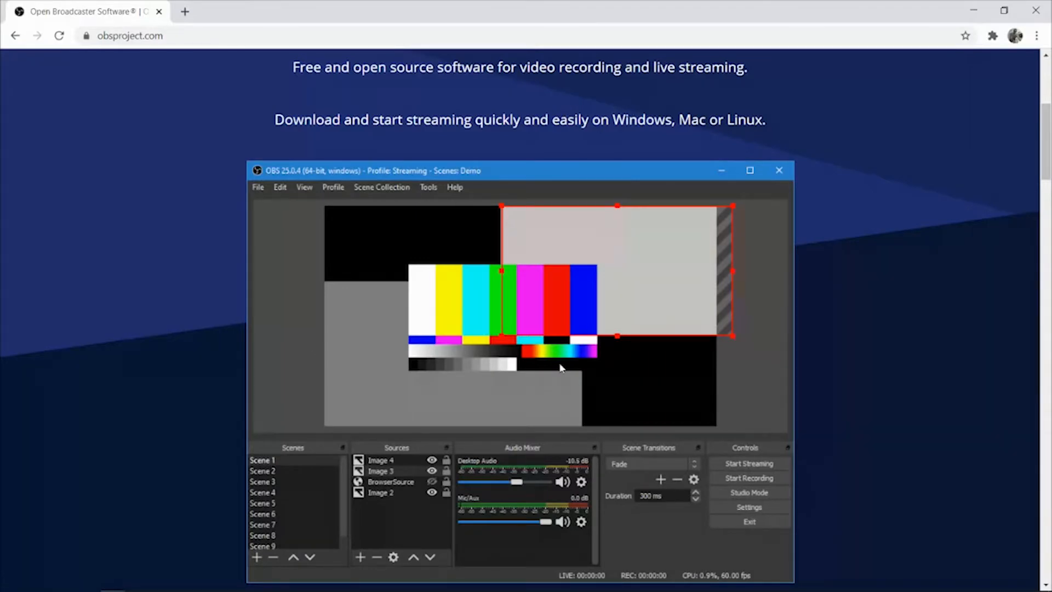
{"action": "scroll", "coordinate": [577, 368], "scroll_direction": "up", "scroll_amount": 5}
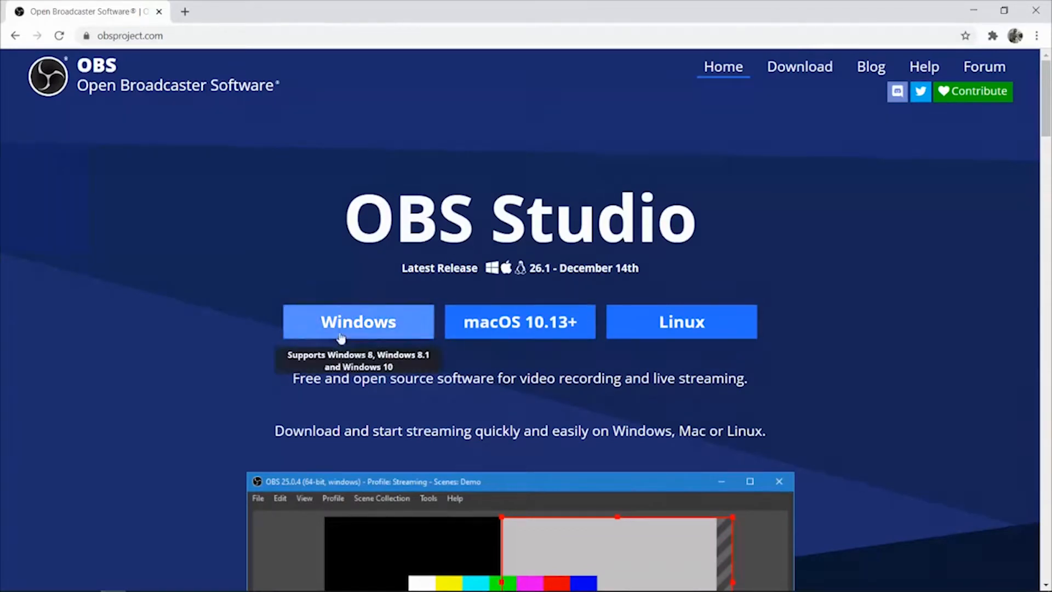
{"action": "left_click", "coordinate": [341, 338]}
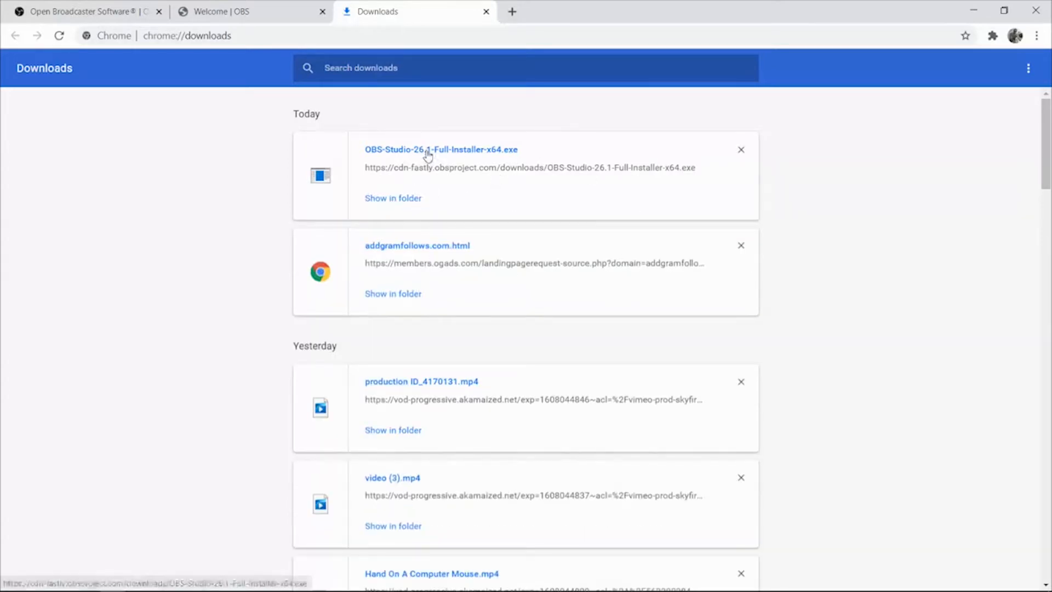
Run the OBS Studio 26.1 installer and install the required Microsoft Visual C++ 2015-2019 Redistributable (x64), agreeing to its license terms.
{"action": "left_click", "coordinate": [428, 152]}
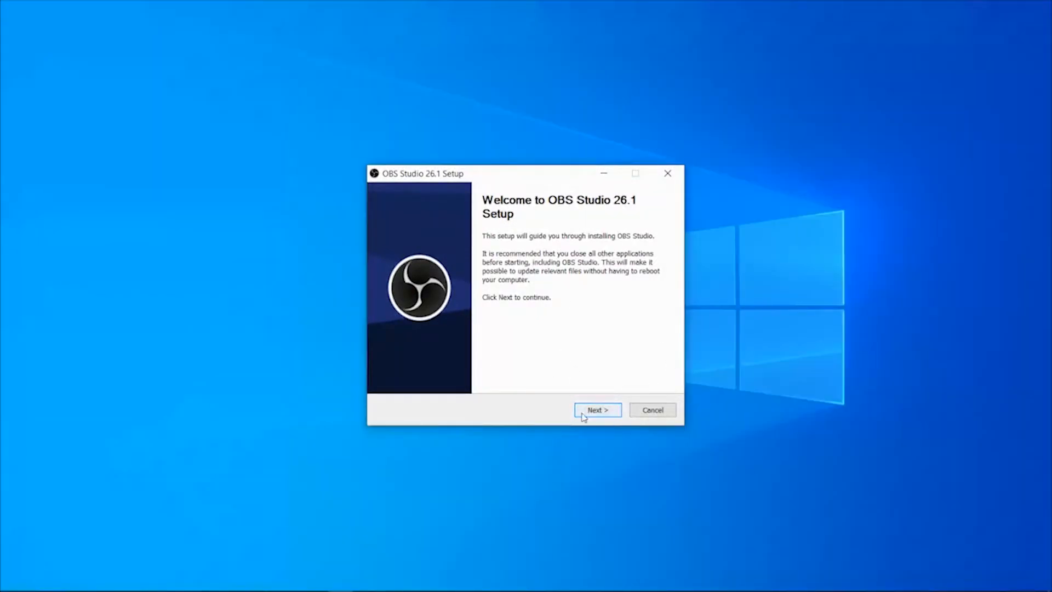
{"action": "left_click", "coordinate": [594, 414]}
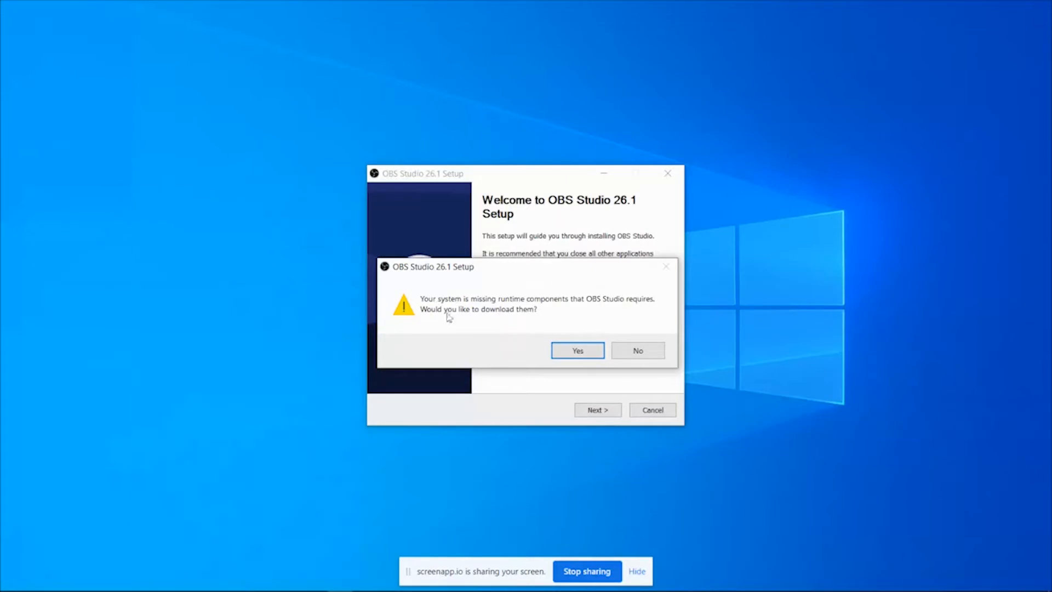
{"action": "left_click", "coordinate": [571, 357]}
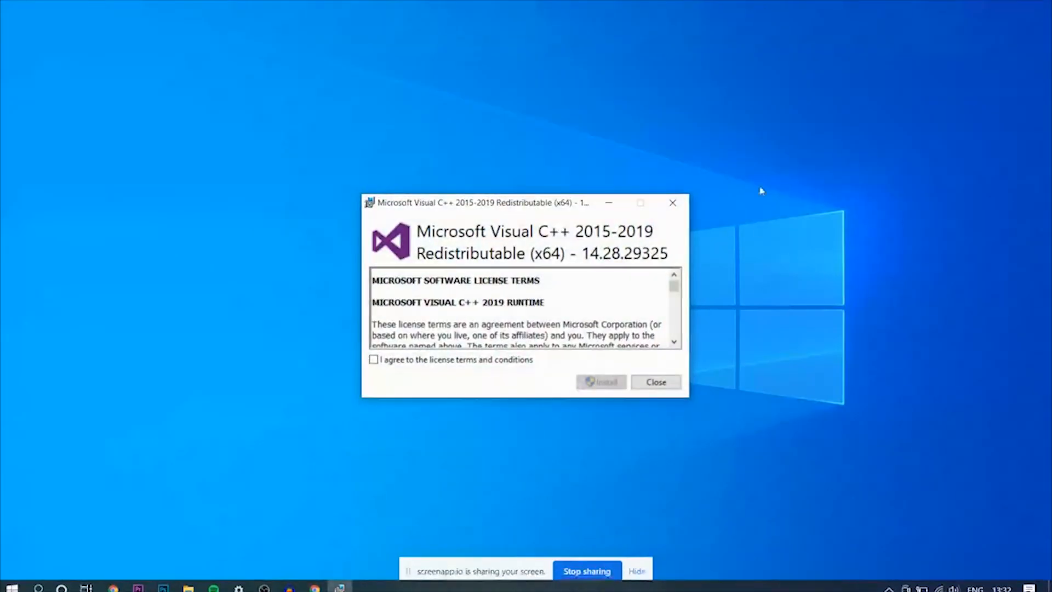
{"action": "left_click", "coordinate": [373, 359]}
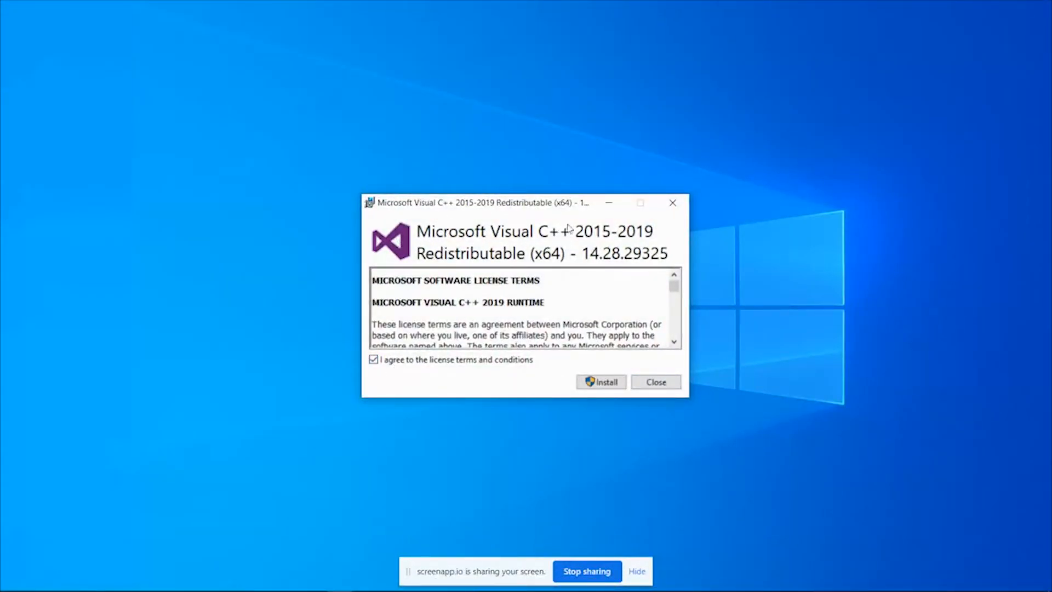
{"action": "left_click", "coordinate": [608, 383]}
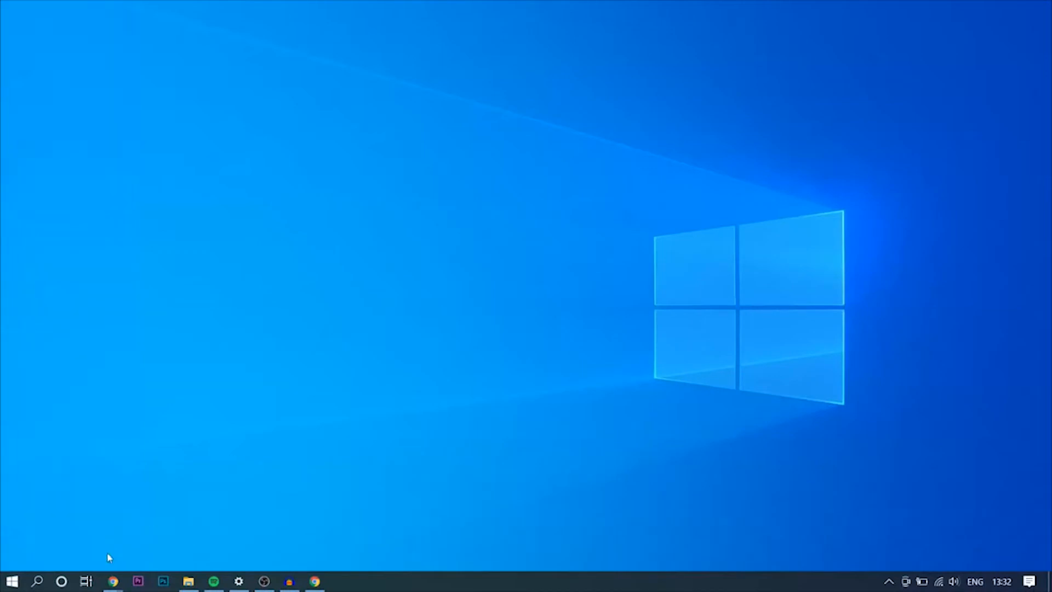
Relaunch OBS-Studio-26.1-Full-Installer-x64.exe from the browser downloads, proceed to the install location choice, and exit the setup.
{"action": "mouse_move", "coordinate": [113, 581]}
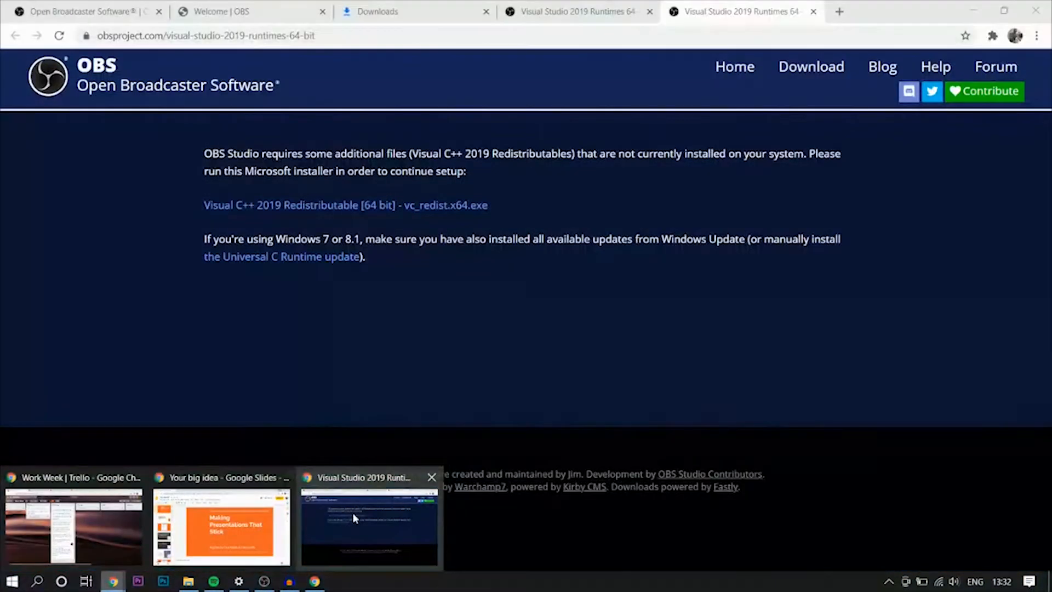
{"action": "left_click", "coordinate": [353, 512]}
{"action": "key", "text": "ctrl+j"}
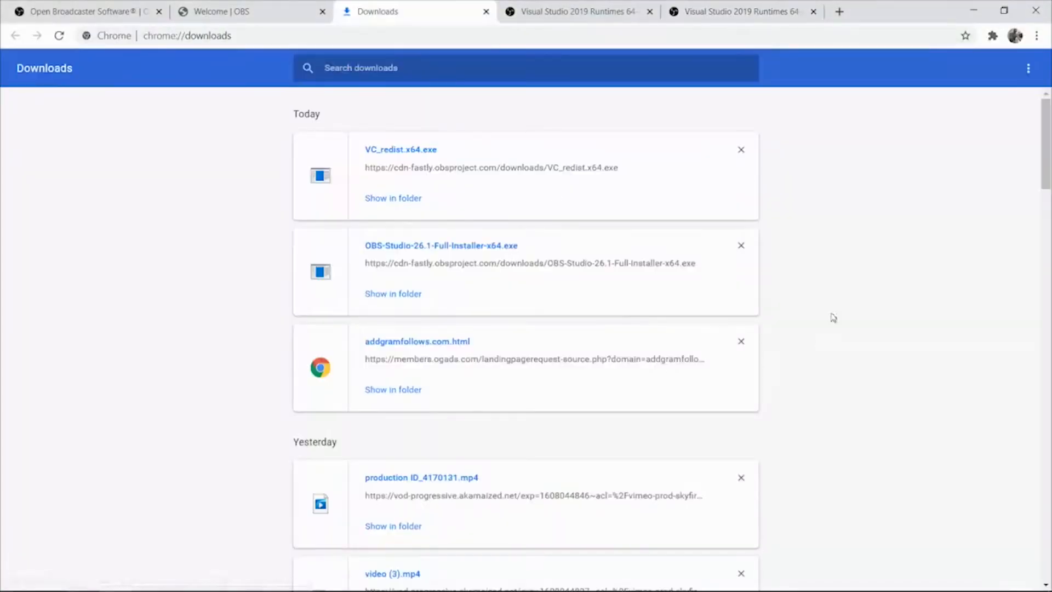
{"action": "left_click", "coordinate": [486, 245]}
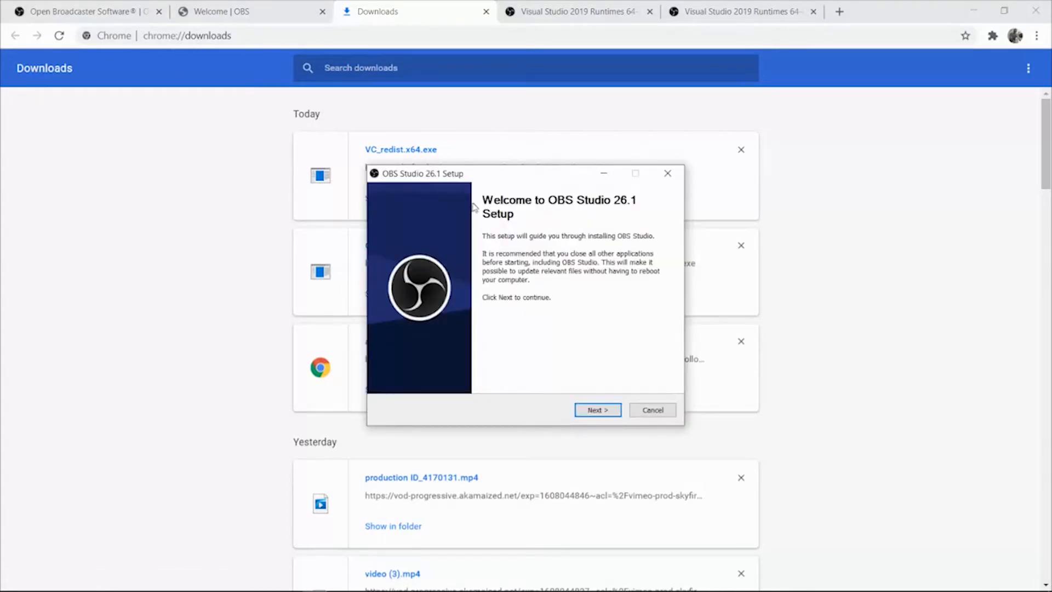
{"action": "left_click", "coordinate": [596, 410]}
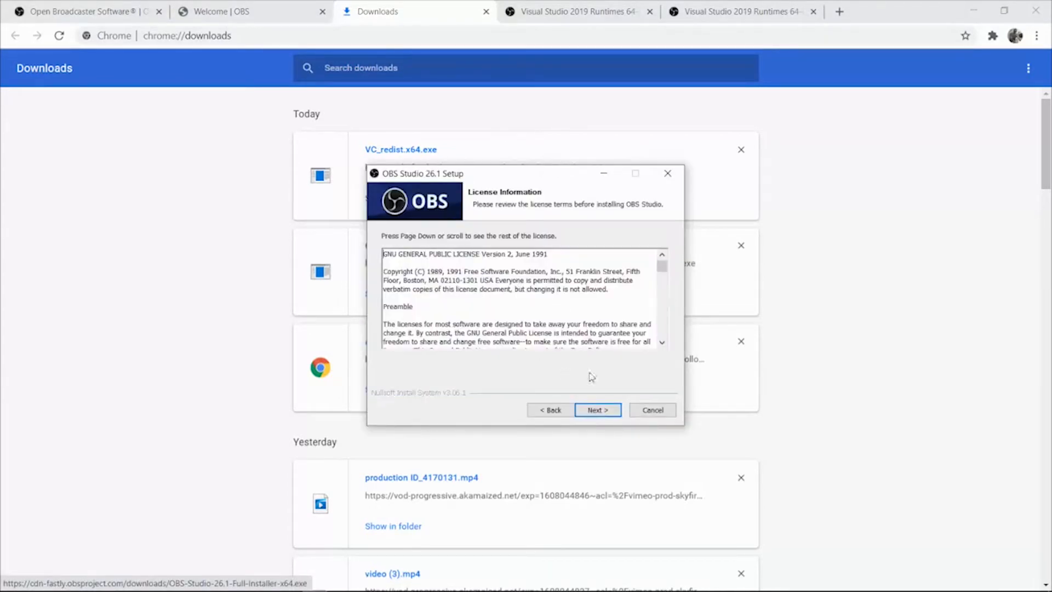
{"action": "left_click", "coordinate": [600, 416]}
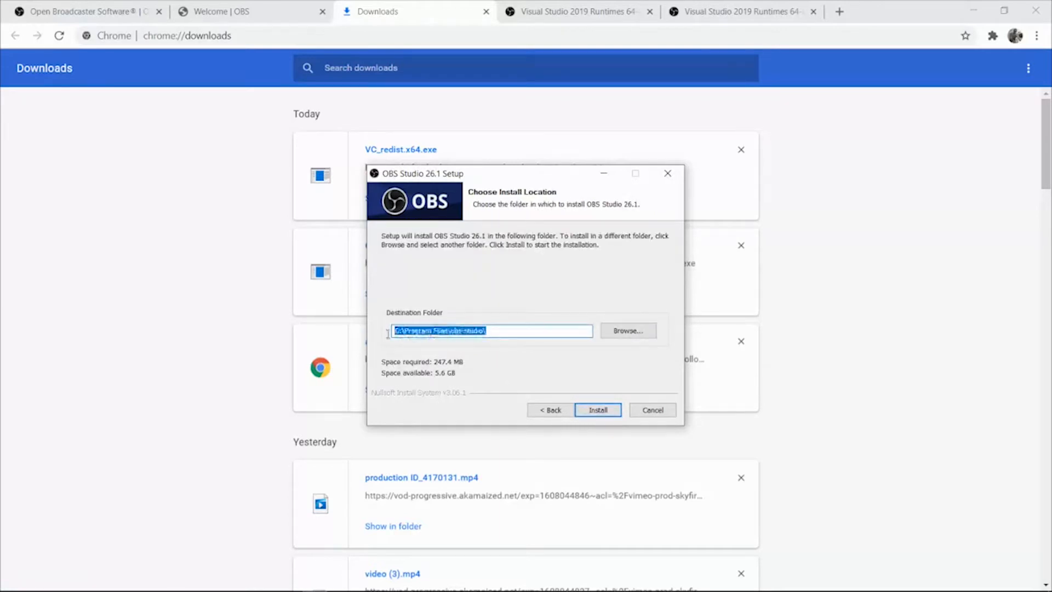
{"action": "left_click", "coordinate": [412, 330]}
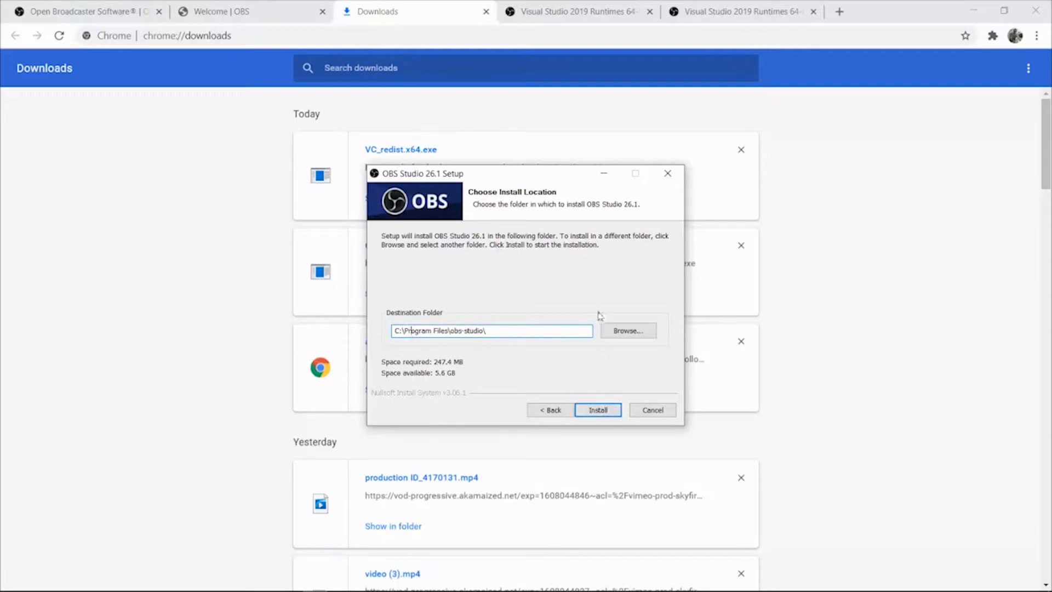
{"action": "key", "text": "Escape"}
{"action": "left_click", "coordinate": [552, 351]}
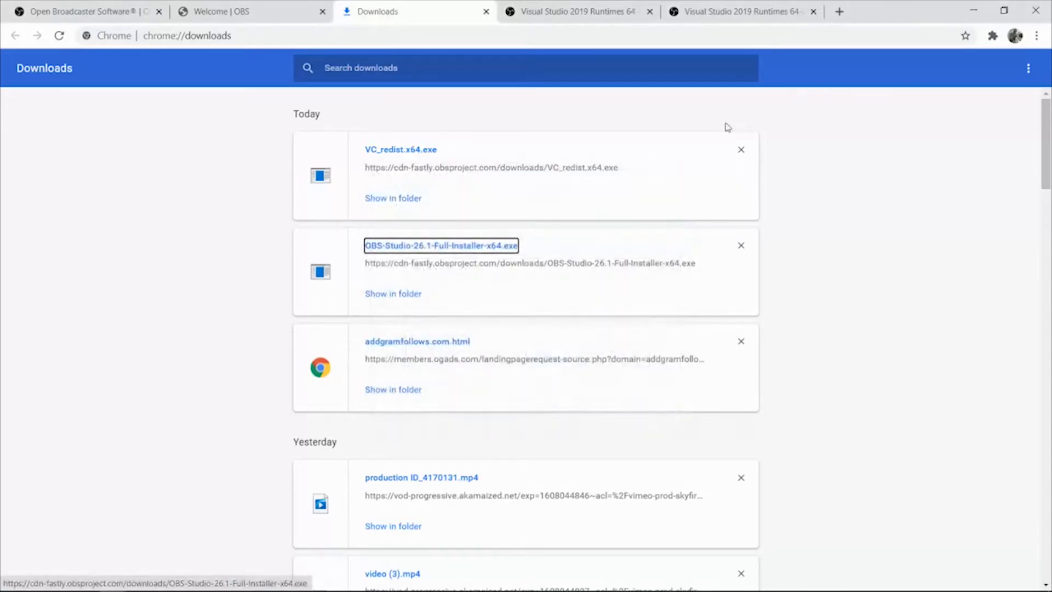
Minimize the browser, search Windows for "obs" and launch OBS Studio (64bit).
{"action": "left_click", "coordinate": [966, 6]}
{"action": "left_click", "coordinate": [13, 580]}
{"action": "left_click", "coordinate": [37, 581]}
{"action": "type", "text": "obs"}
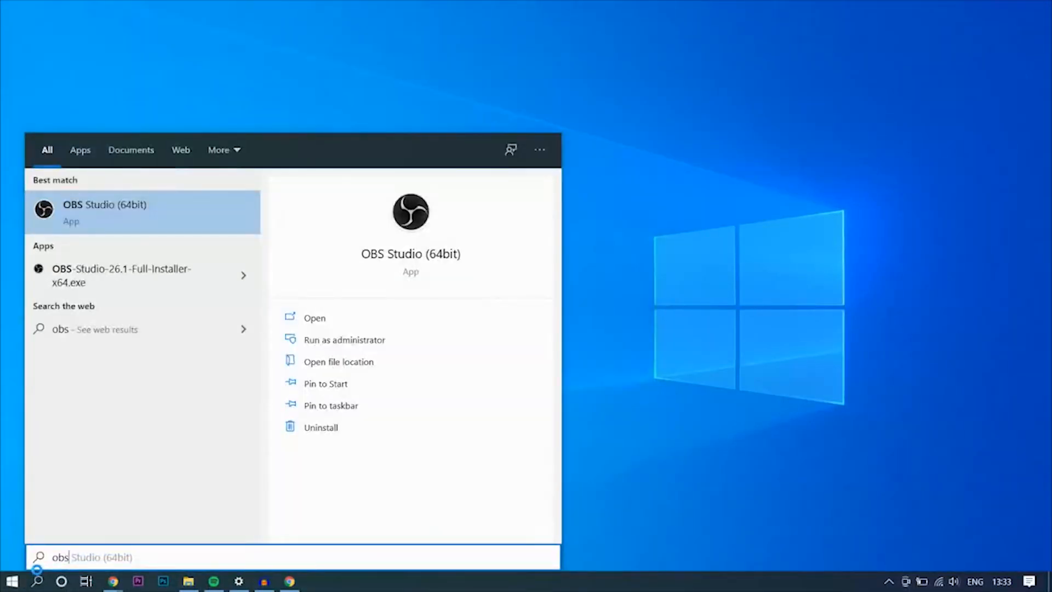
{"action": "left_click", "coordinate": [89, 215]}
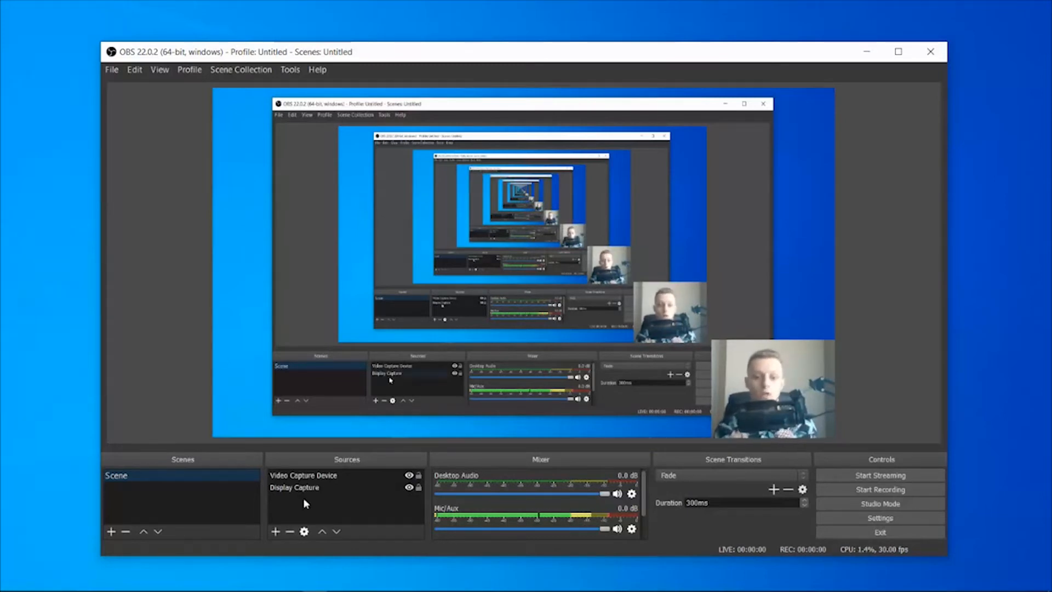
Remove the existing Video Capture Device and Display Capture sources from the scene.
{"action": "left_click_drag", "start_coordinate": [316, 516], "coordinate": [363, 482]}
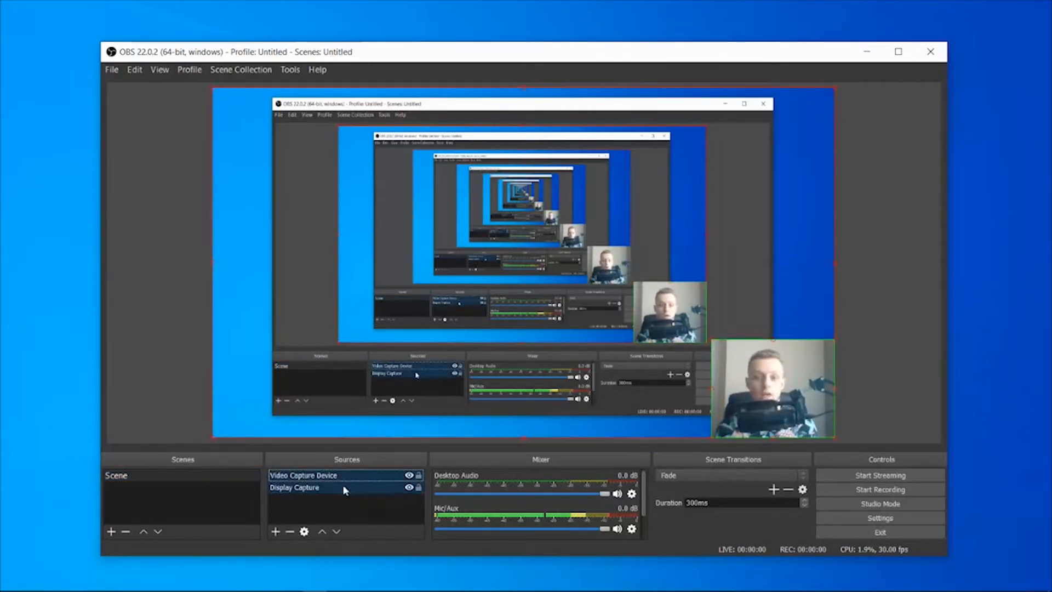
{"action": "right_click", "coordinate": [302, 475]}
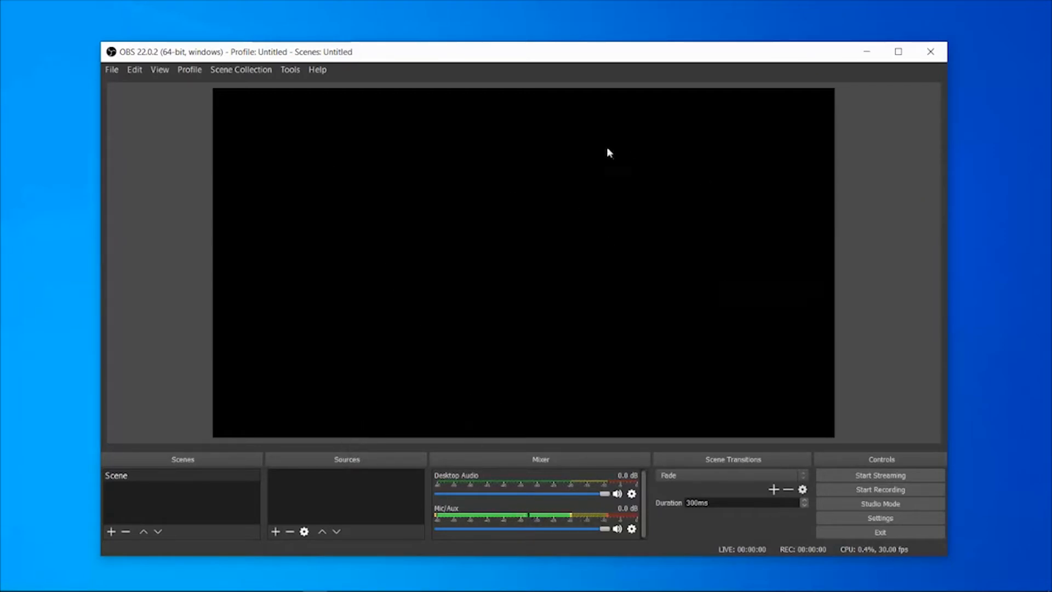
Examine the recording format options, the recording path and the audio device settings, and close the settings without saving.
{"action": "left_click", "coordinate": [863, 518]}
{"action": "left_click", "coordinate": [283, 181]}
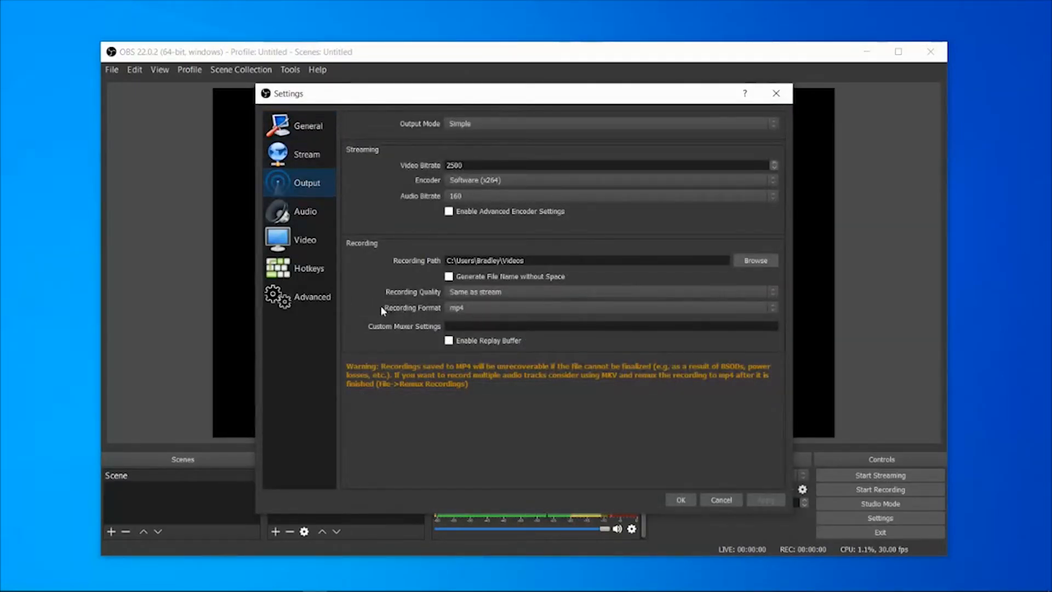
{"action": "left_click", "coordinate": [488, 308]}
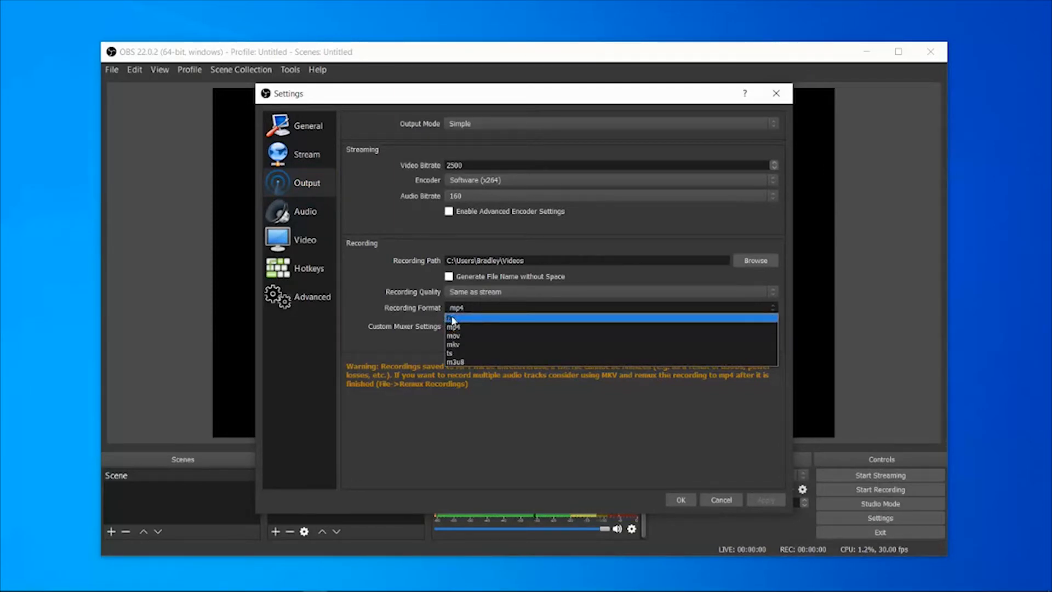
{"action": "left_click", "coordinate": [460, 329]}
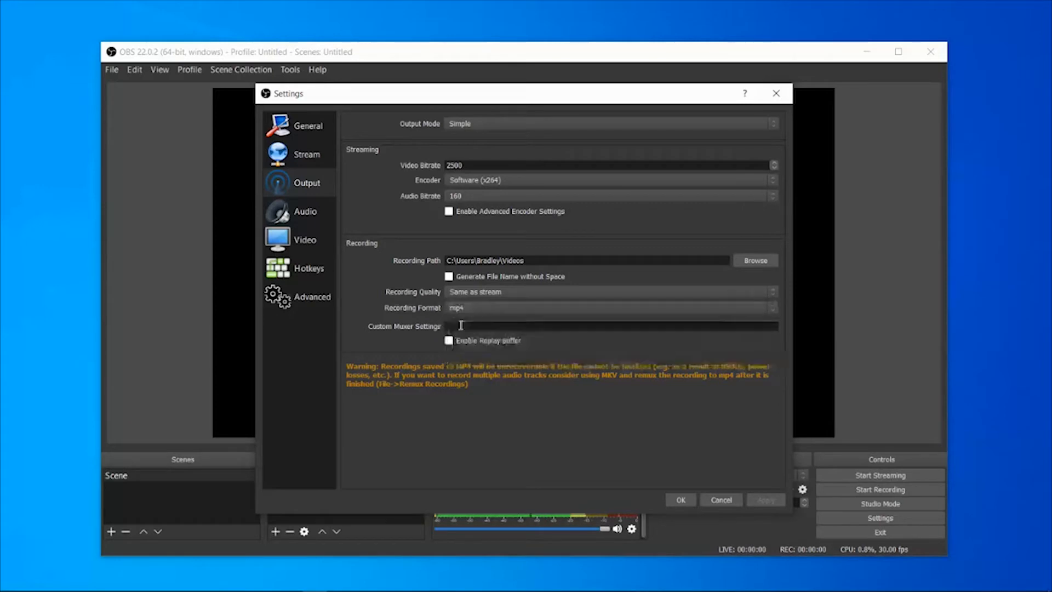
{"action": "left_click_drag", "start_coordinate": [526, 260], "coordinate": [393, 260]}
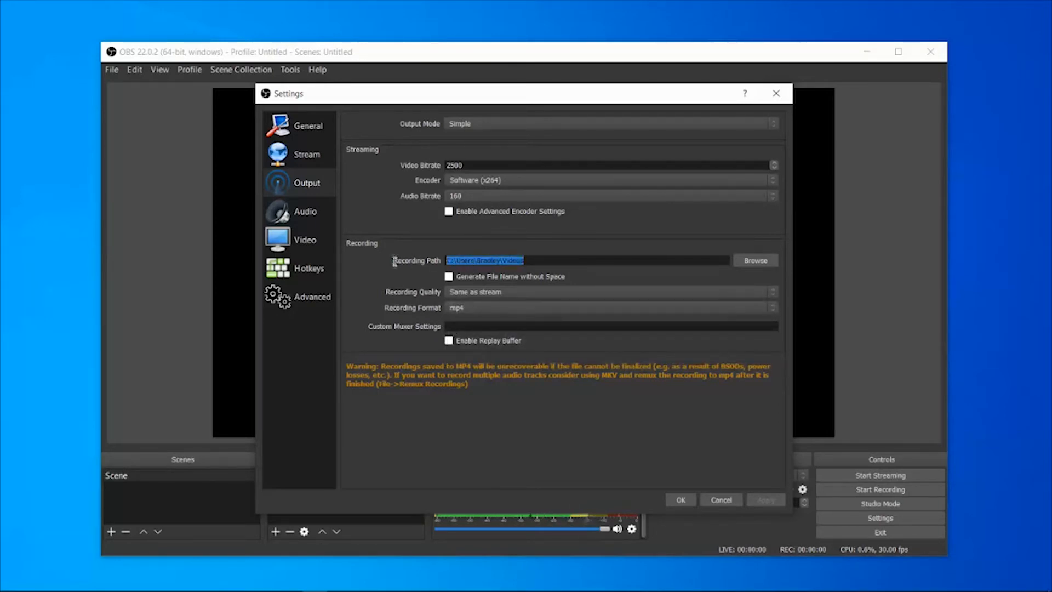
{"action": "left_click", "coordinate": [410, 258]}
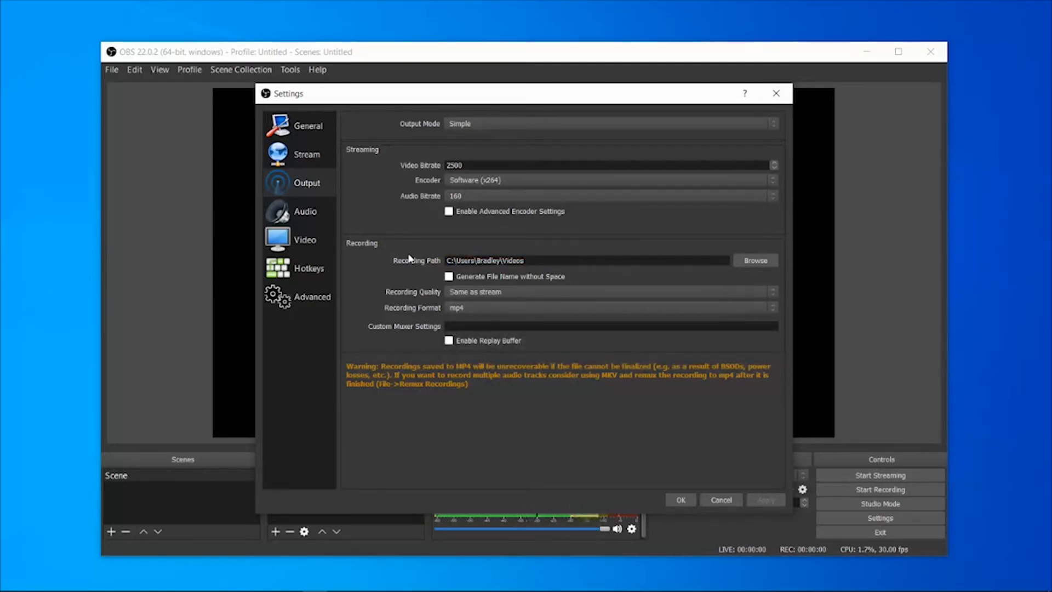
{"action": "left_click", "coordinate": [307, 214]}
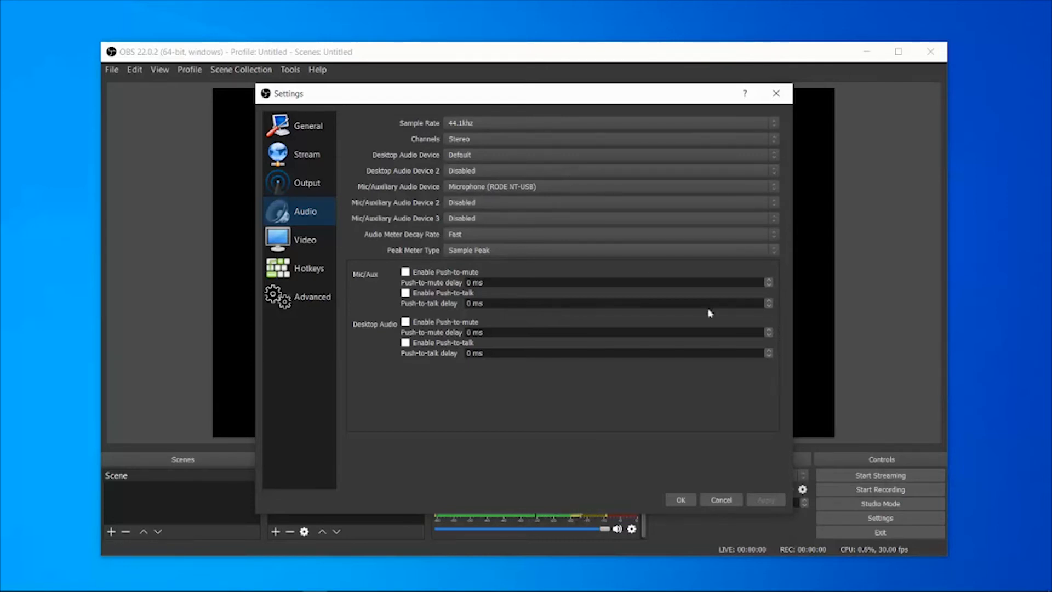
{"action": "left_click", "coordinate": [721, 499]}
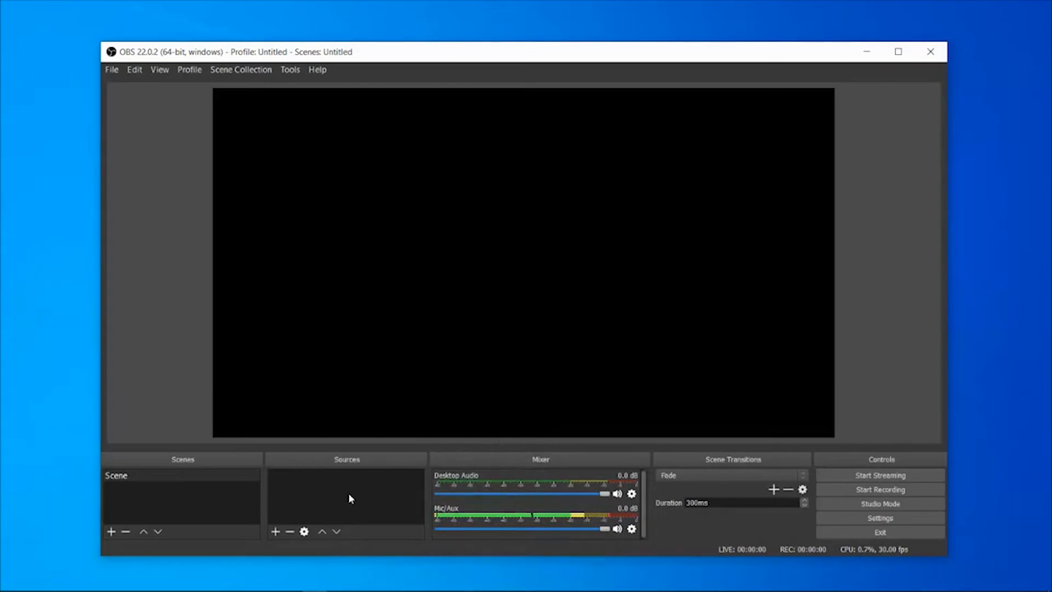
Add a new Display Capture source to the scene for Display 0 with Capture Cursor enabled.
{"action": "right_click", "coordinate": [308, 480]}
{"action": "mouse_move", "coordinate": [331, 484]}
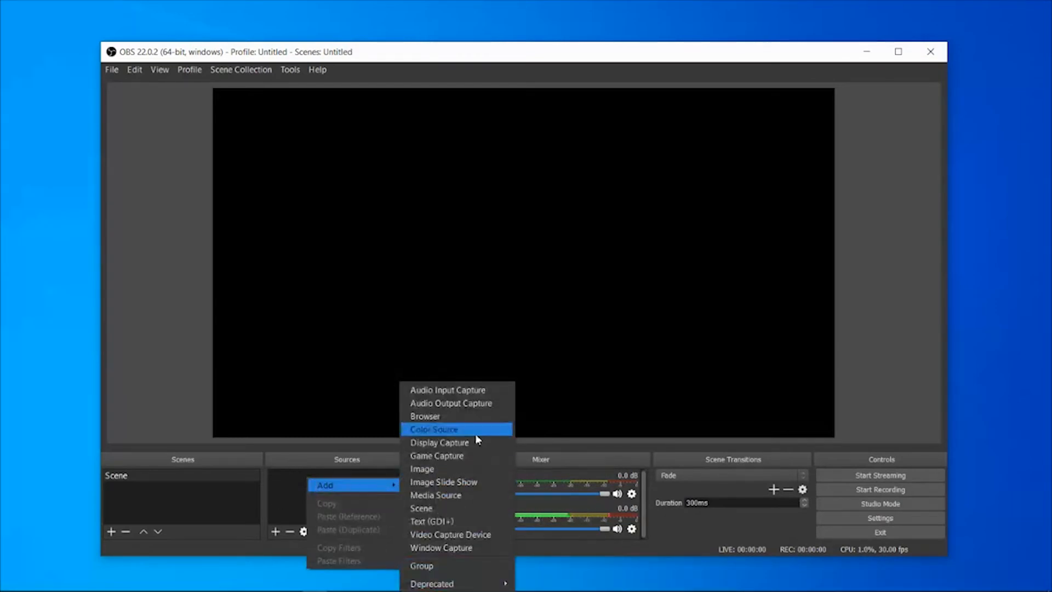
{"action": "left_click", "coordinate": [430, 442]}
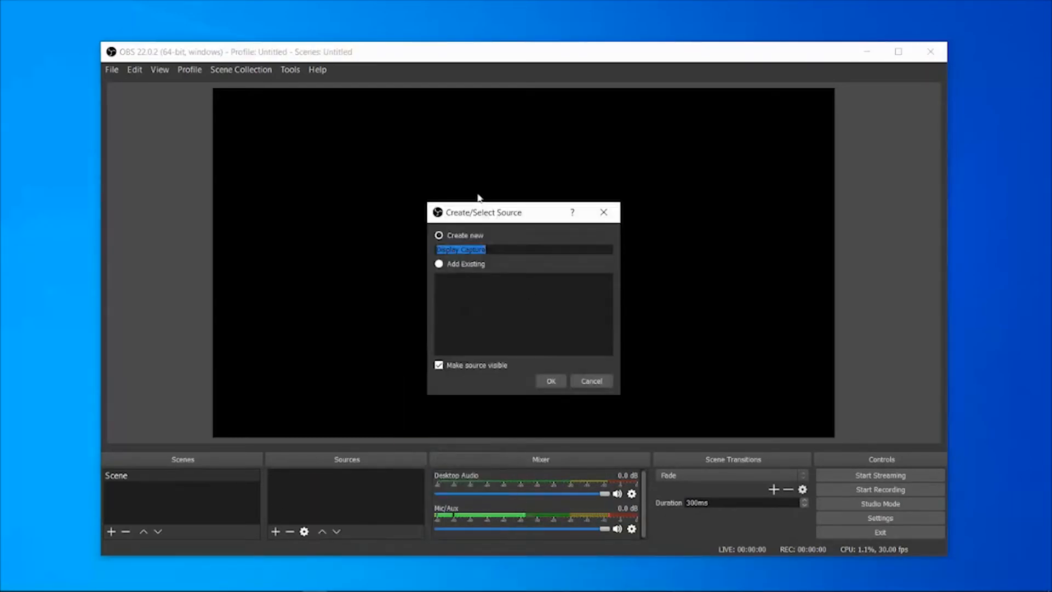
{"action": "left_click", "coordinate": [552, 382]}
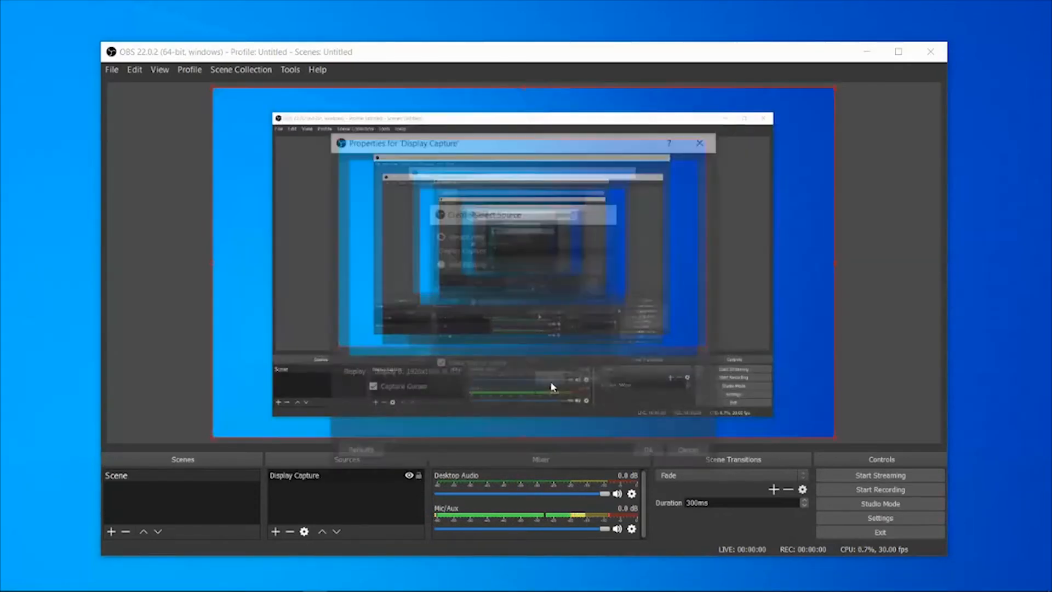
{"action": "left_click_drag", "start_coordinate": [470, 144], "coordinate": [757, 155]}
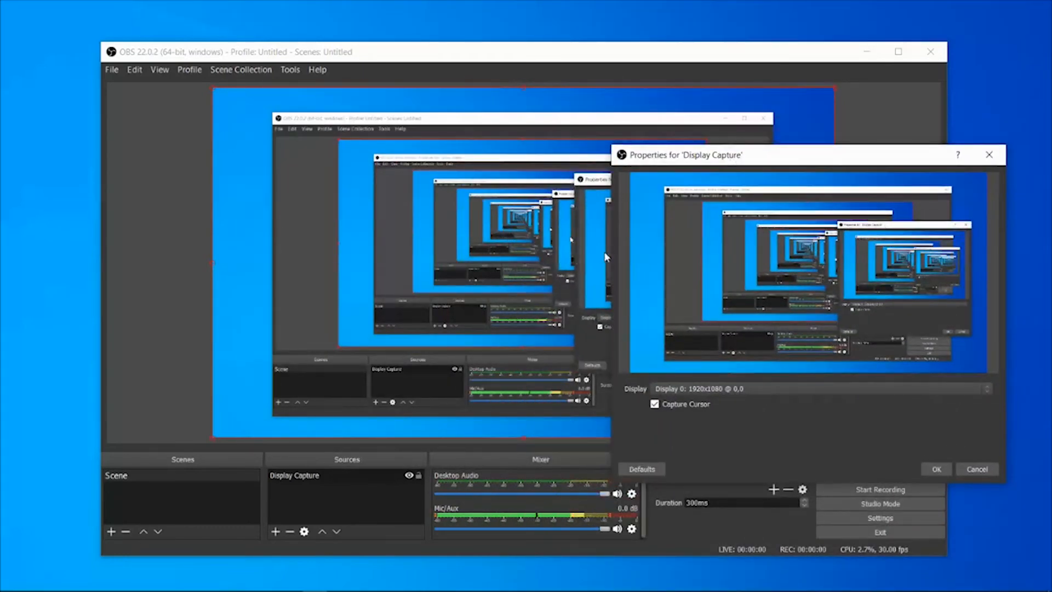
{"action": "left_click_drag", "start_coordinate": [648, 160], "coordinate": [533, 137]}
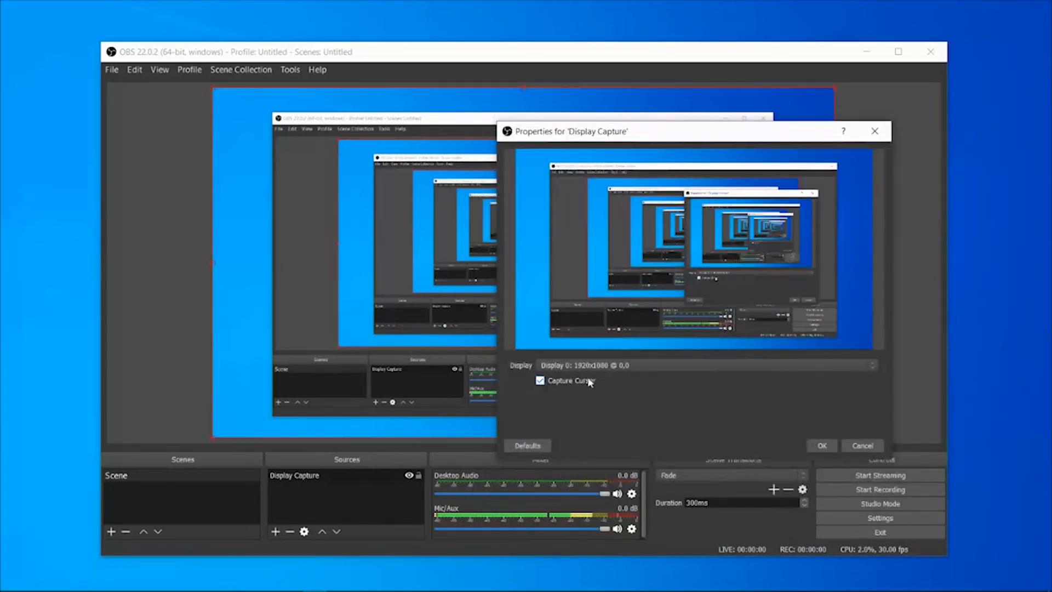
{"action": "left_click", "coordinate": [820, 446]}
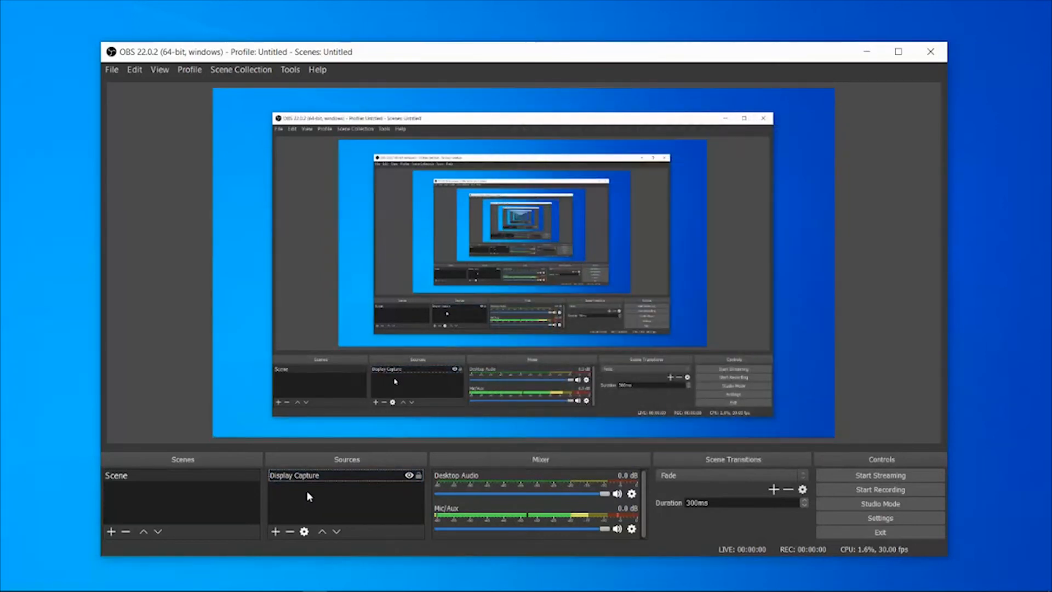
Add a new Video Capture Device source to the scene using the USB 2.0 Webcam Device with its default properties.
{"action": "right_click", "coordinate": [305, 492]}
{"action": "mouse_move", "coordinate": [321, 501]}
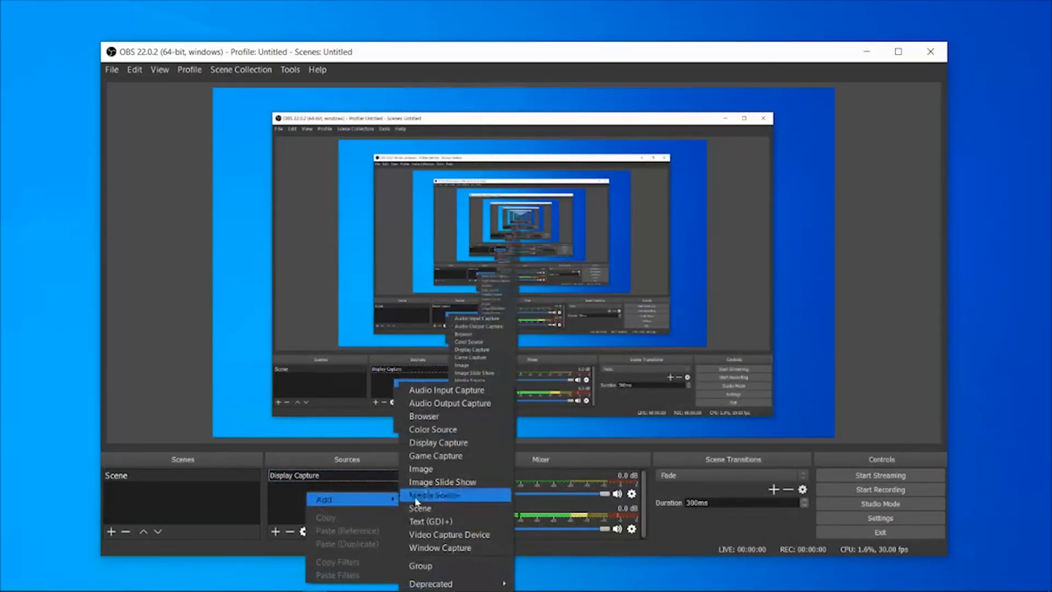
{"action": "left_click", "coordinate": [474, 536]}
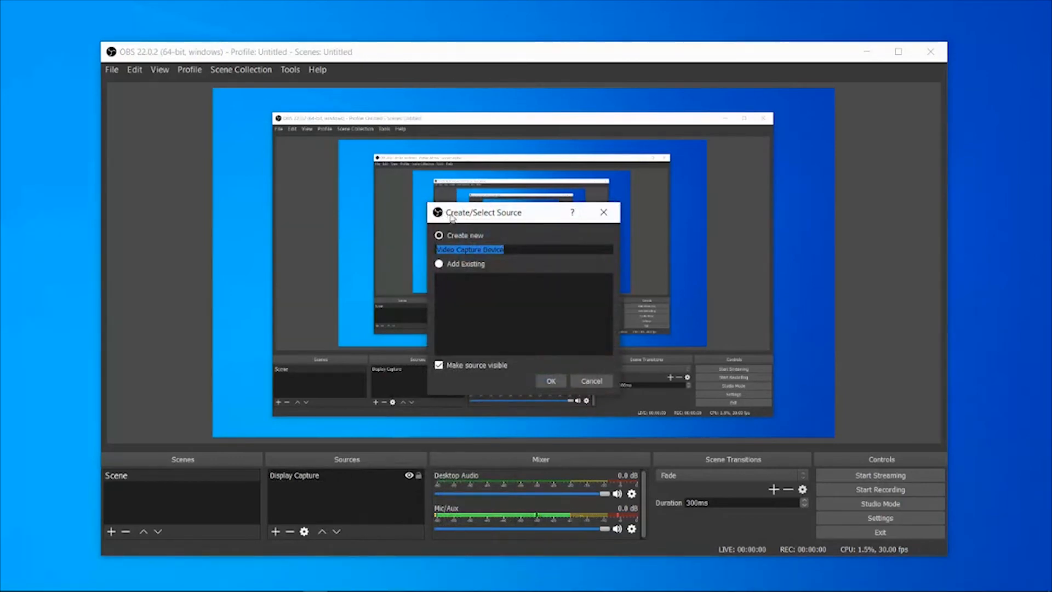
{"action": "left_click_drag", "start_coordinate": [451, 218], "coordinate": [471, 178]}
{"action": "left_click", "coordinate": [570, 342]}
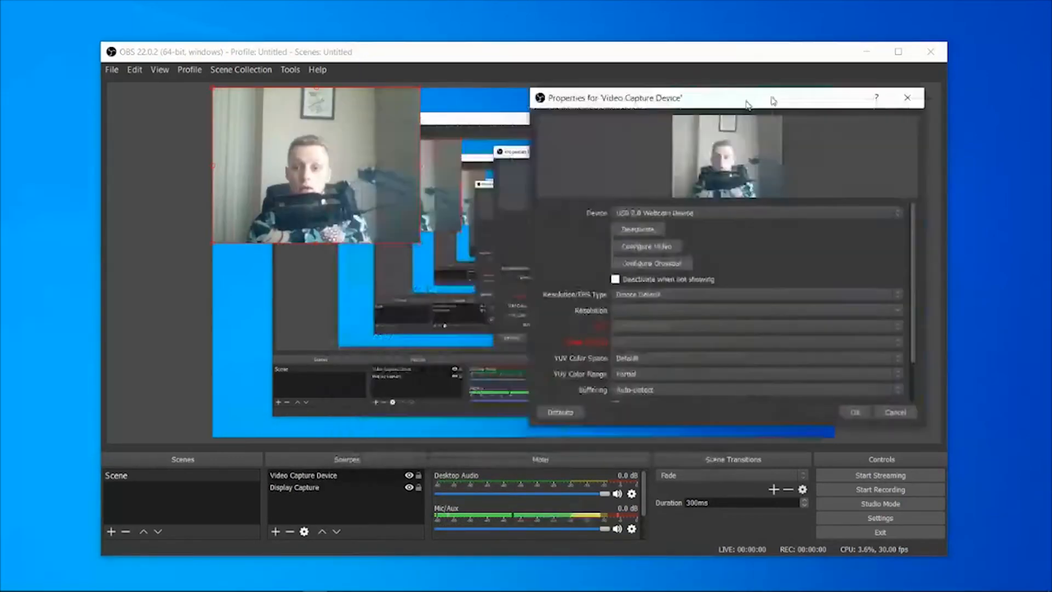
{"action": "left_click_drag", "start_coordinate": [387, 160], "coordinate": [332, 149]}
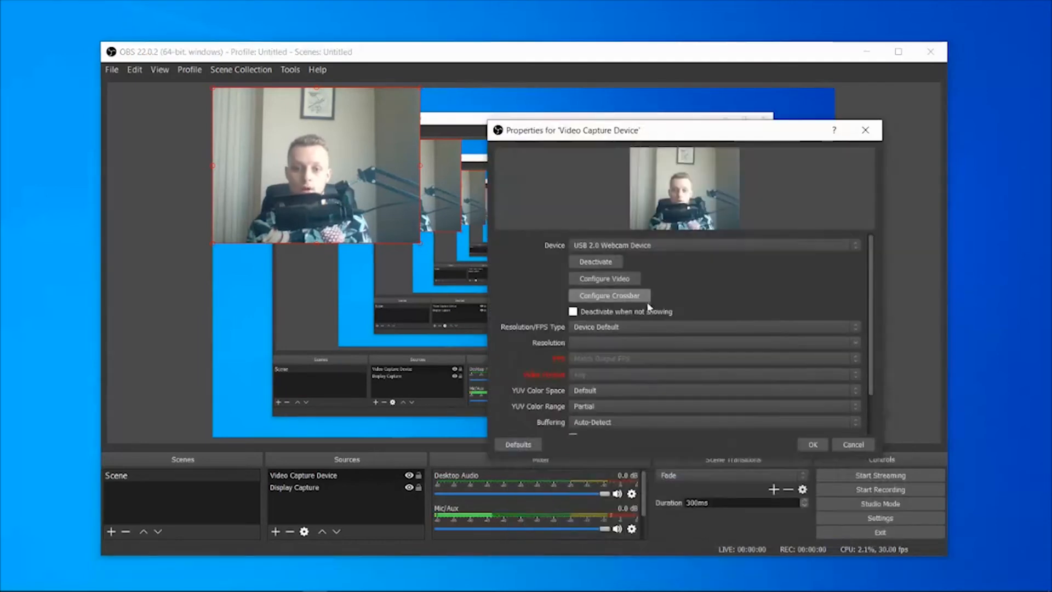
{"action": "scroll", "coordinate": [654, 315], "scroll_direction": "down", "scroll_amount": 2}
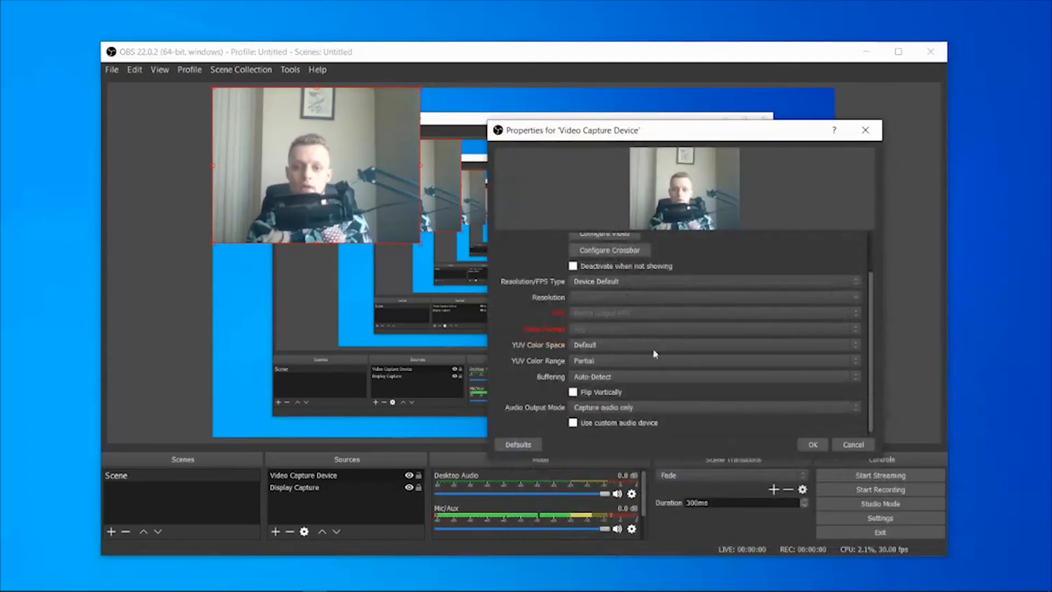
{"action": "left_click", "coordinate": [810, 444]}
Shrink the webcam overlay to about 569 by 427 and place it in the lower-right corner of the captured display.
{"action": "left_click_drag", "start_coordinate": [265, 111], "coordinate": [341, 116]}
{"action": "left_click_drag", "start_coordinate": [418, 191], "coordinate": [726, 376]}
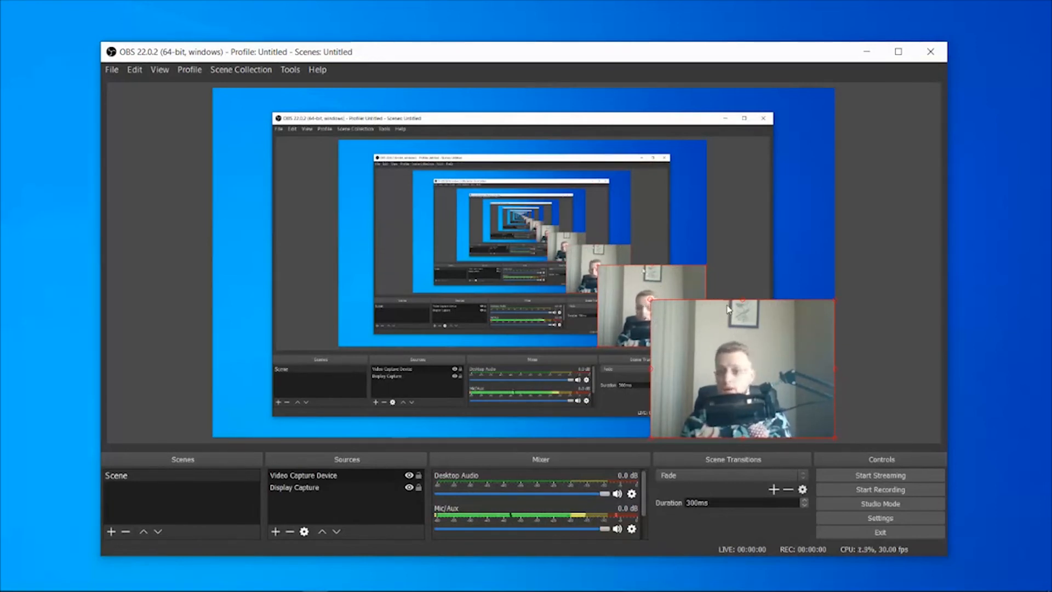
Edit the transform of the Video Capture Device source and crop 100 from its top edge.
{"action": "left_click", "coordinate": [284, 476]}
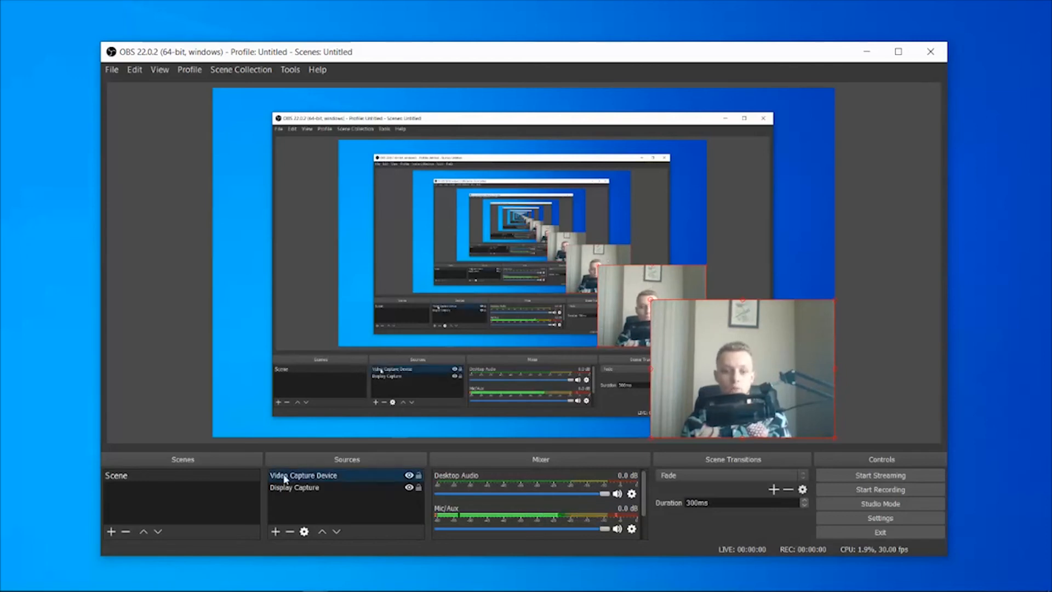
{"action": "right_click", "coordinate": [318, 476]}
{"action": "mouse_move", "coordinate": [352, 342]}
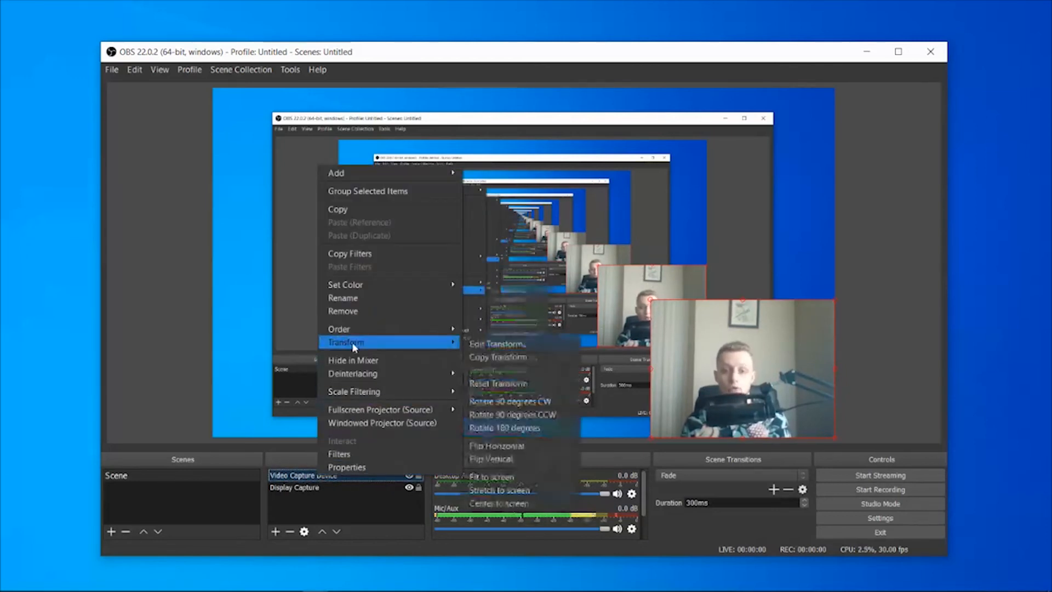
{"action": "left_click", "coordinate": [495, 346]}
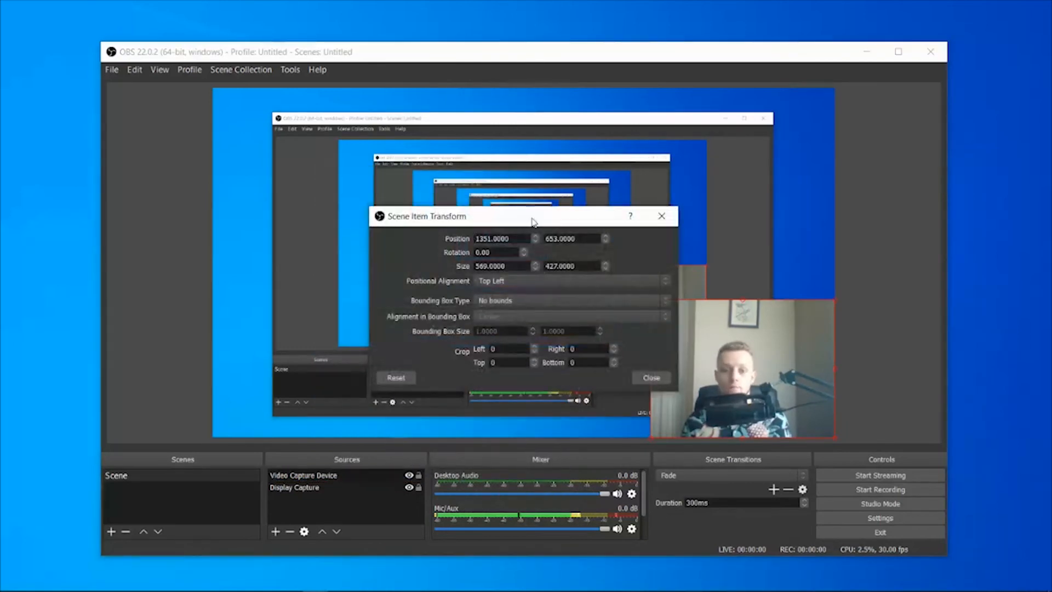
{"action": "left_click_drag", "start_coordinate": [528, 214], "coordinate": [364, 106]}
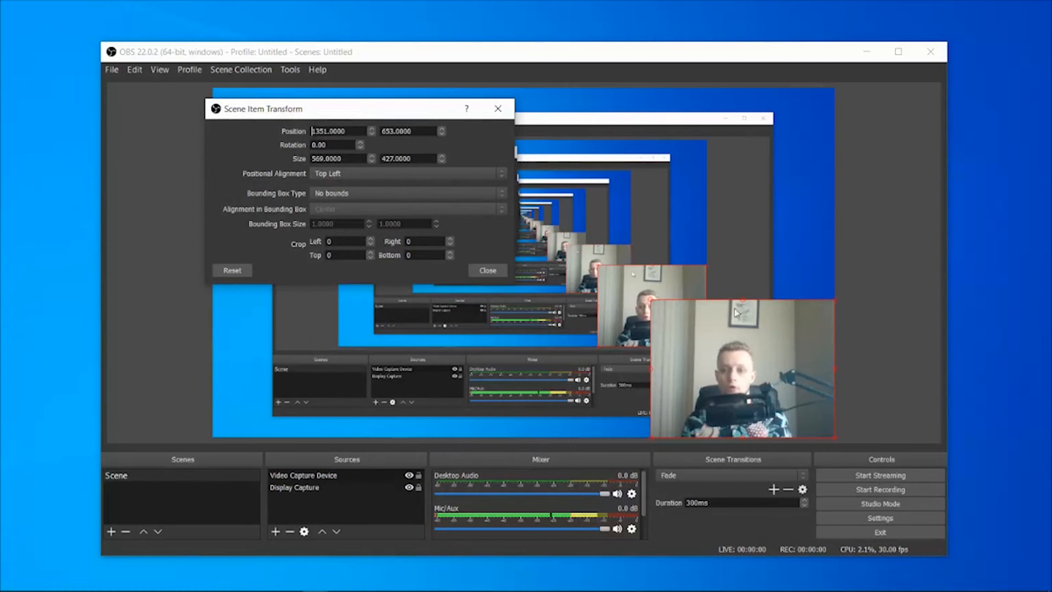
{"action": "double_click", "coordinate": [348, 253]}
{"action": "type", "text": "100"}
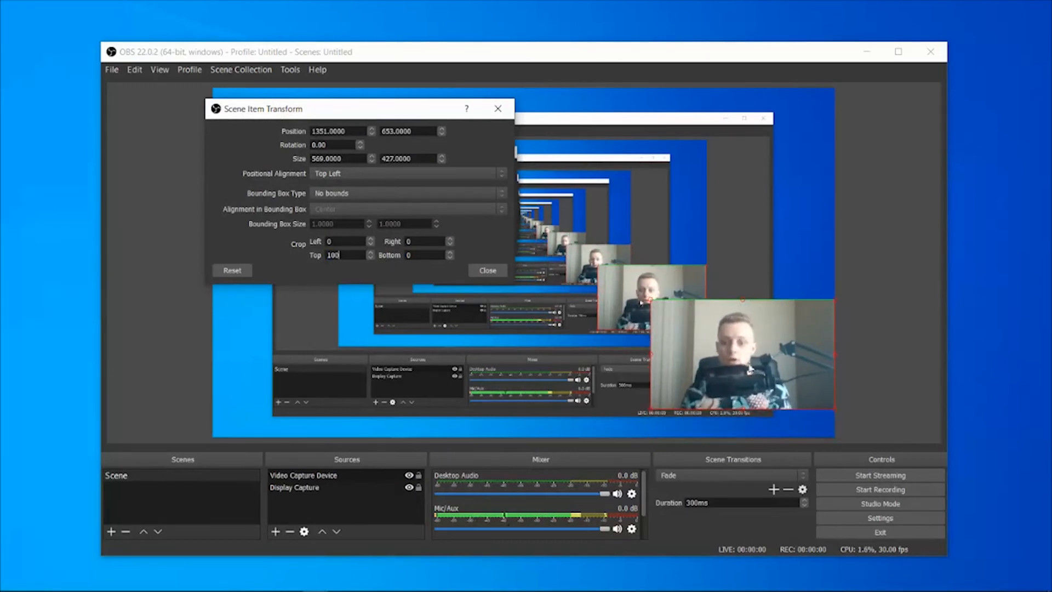
Crop the webcam source by 50 on the left and 50 on the right, and close the transform settings.
{"action": "double_click", "coordinate": [349, 237]}
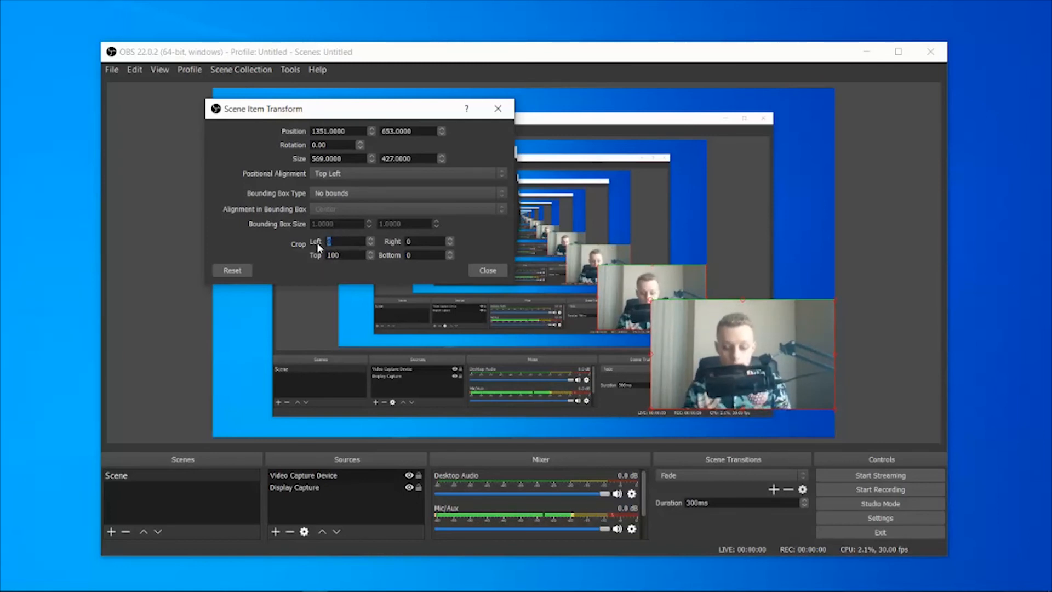
{"action": "type", "text": "30"}
{"action": "key", "text": "BackSpace"}
{"action": "key", "text": "BackSpace"}
{"action": "type", "text": "50"}
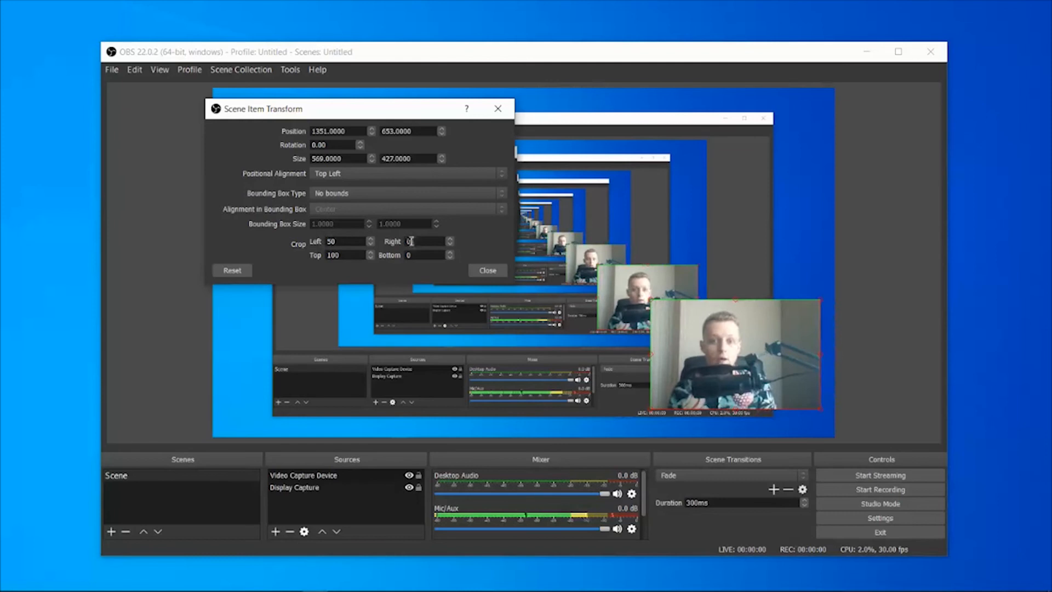
{"action": "left_click_drag", "start_coordinate": [414, 241], "coordinate": [364, 236]}
{"action": "type", "text": "50"}
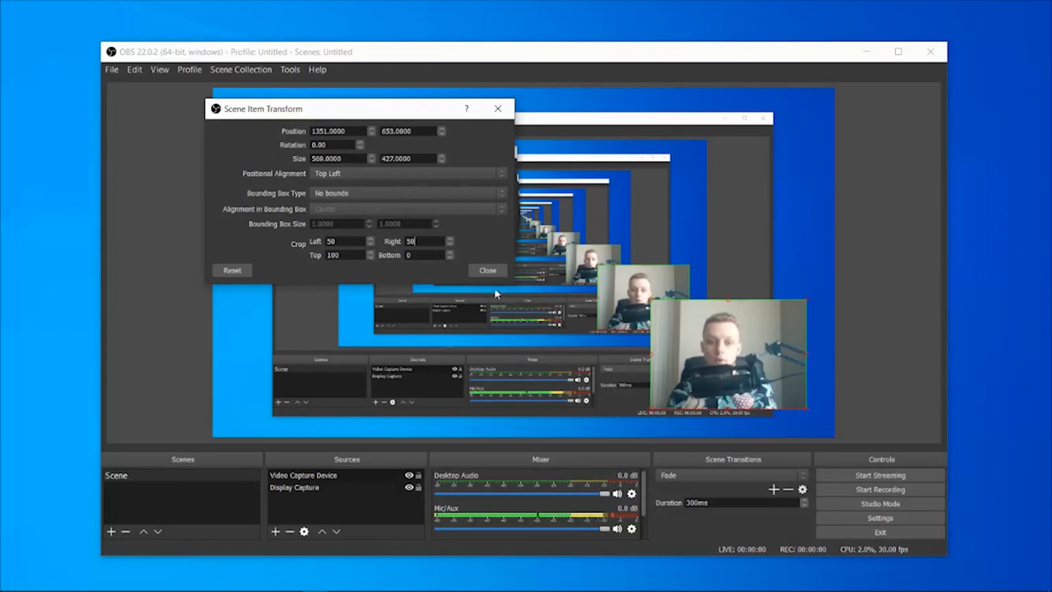
{"action": "left_click", "coordinate": [488, 271]}
Scale the cropped webcam overlay down and fit it into the lower-right corner of the captured display.
{"action": "left_click_drag", "start_coordinate": [650, 300], "coordinate": [782, 395]}
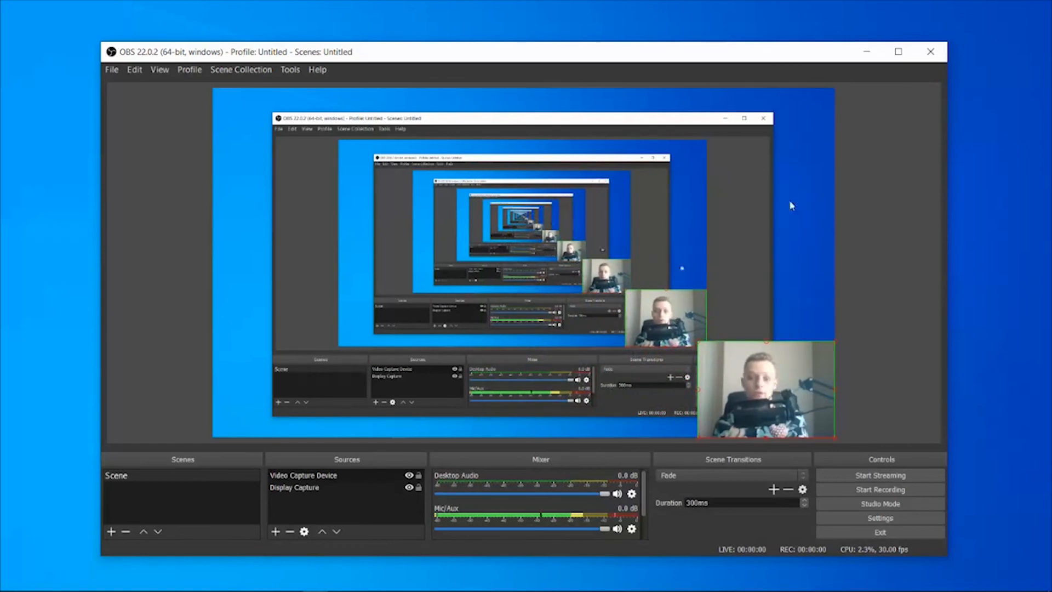
{"action": "left_click", "coordinate": [728, 219]}
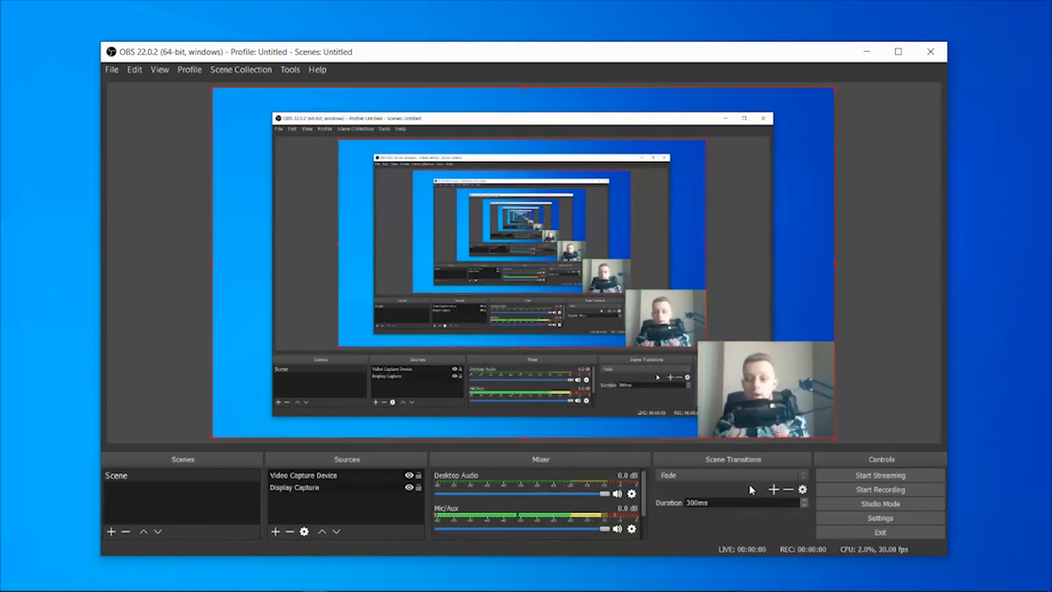
Record a short test clip of the scene and stop the recording.
{"action": "left_click", "coordinate": [862, 493]}
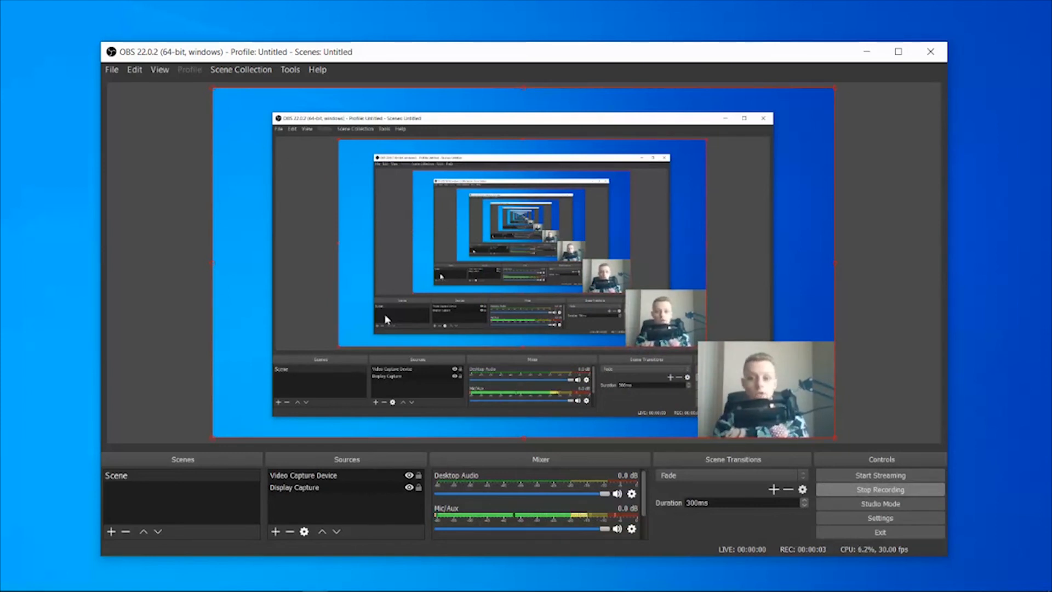
{"action": "left_click", "coordinate": [860, 491]}
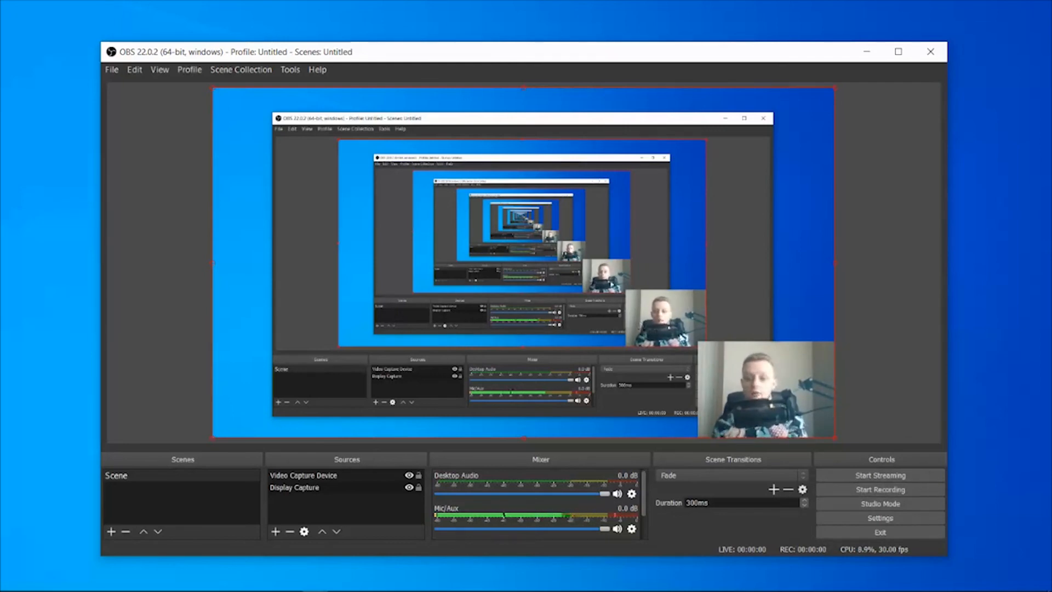
Examine the recording path in the output settings to find where recordings are saved.
{"action": "left_click", "coordinate": [881, 518]}
{"action": "left_click", "coordinate": [282, 199]}
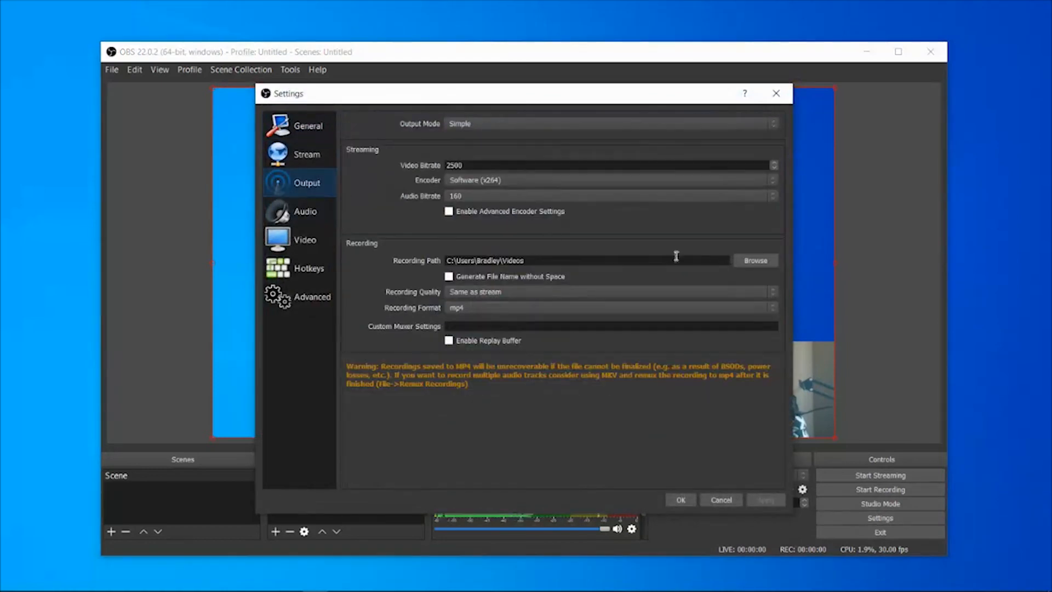
{"action": "left_click_drag", "start_coordinate": [525, 263], "coordinate": [371, 196]}
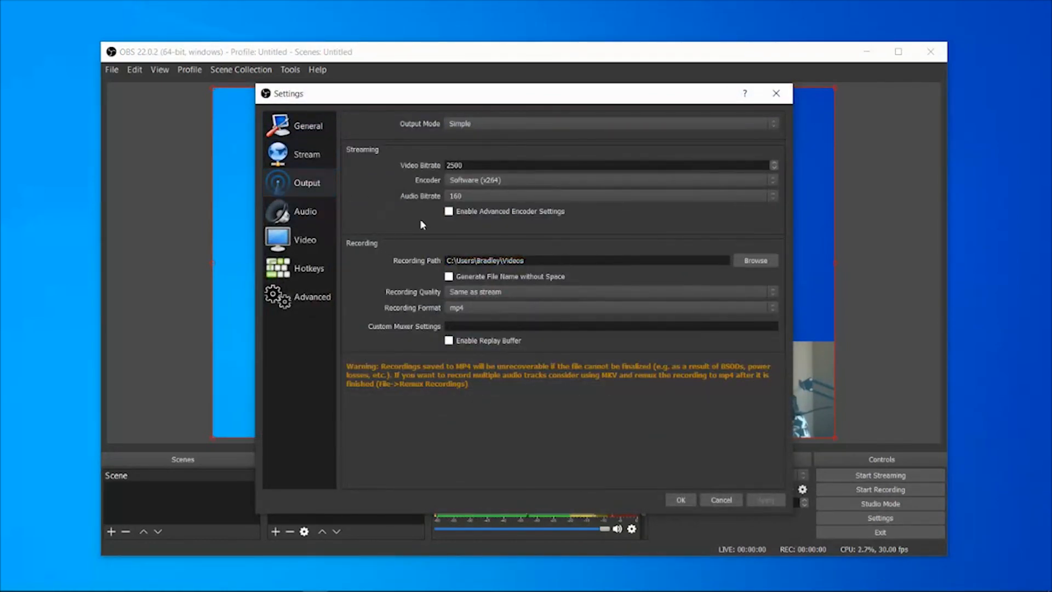